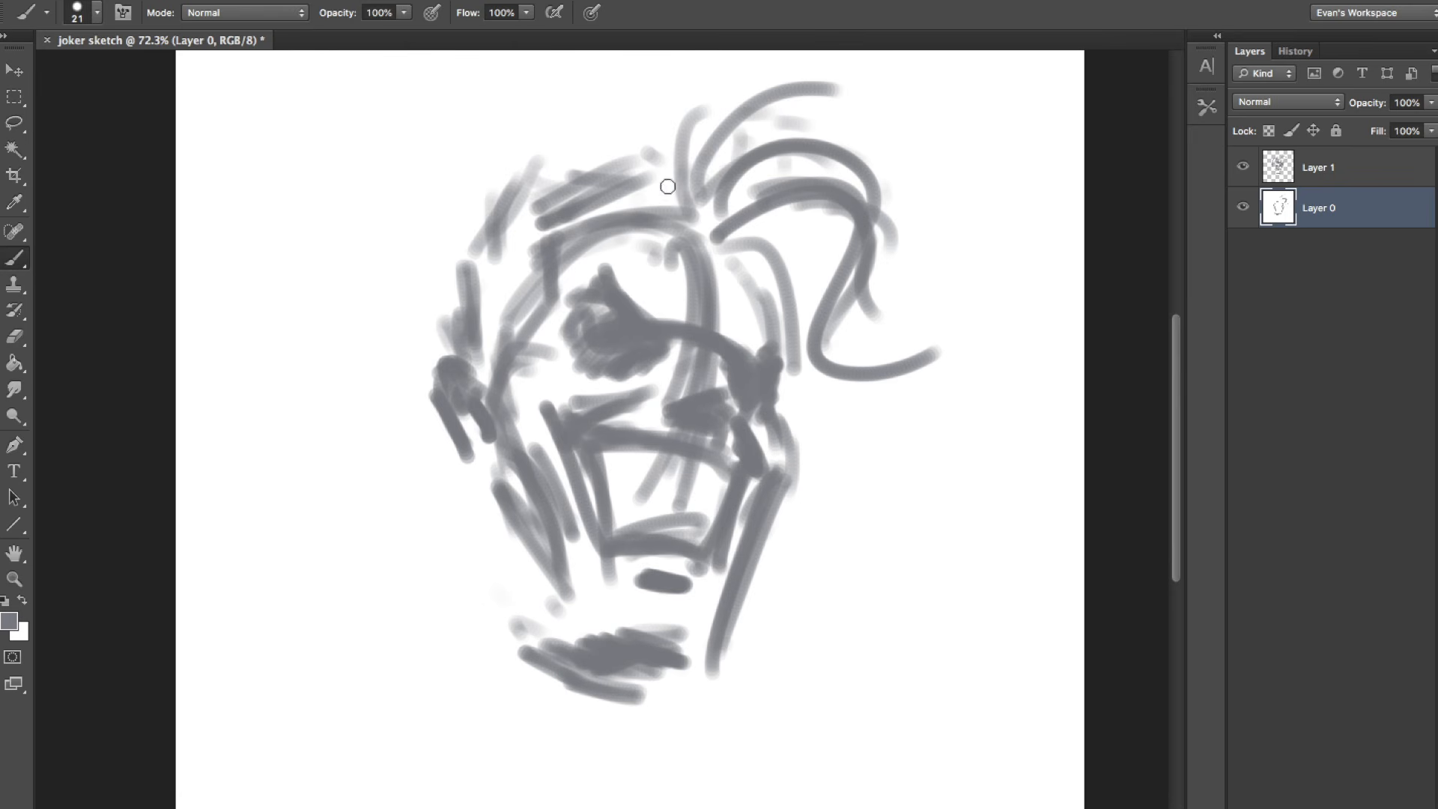
- Brush soft grey strokes over the swept-back hair, the hairline and the side of the head on Layer 0
{"action": "mouse_move", "coordinate": [761, 173]}
{"action": "left_mouse_down"}
{"action": "mouse_move", "coordinate": [742, 207]}
{"action": "mouse_move", "coordinate": [698, 223]}
{"action": "left_mouse_up"}
{"action": "mouse_move", "coordinate": [644, 201]}
{"action": "left_mouse_down"}
{"action": "mouse_move", "coordinate": [670, 211]}
{"action": "mouse_move", "coordinate": [570, 223]}
{"action": "mouse_move", "coordinate": [509, 293]}
{"action": "mouse_move", "coordinate": [514, 355]}
{"action": "mouse_move", "coordinate": [488, 412]}
{"action": "left_mouse_up"}
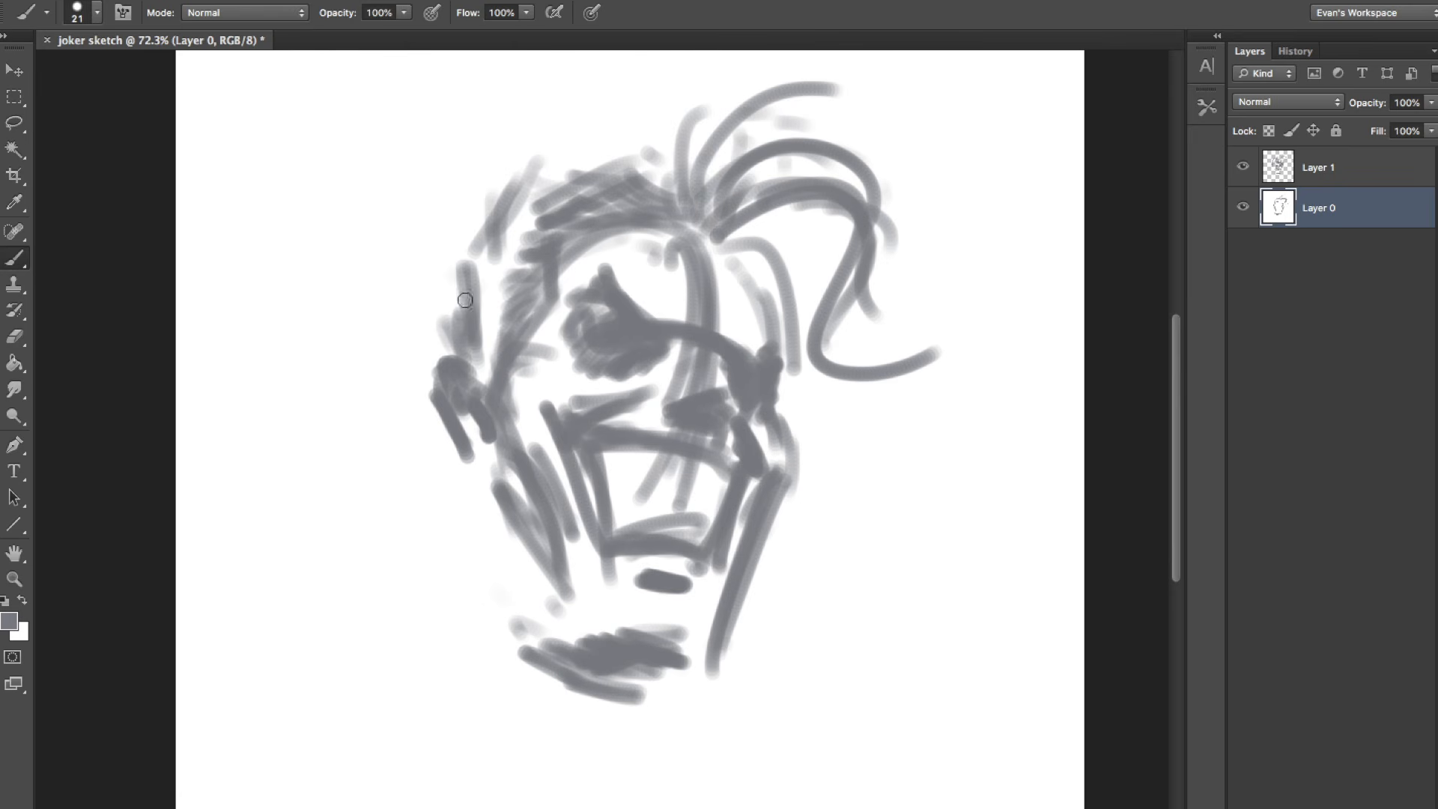
{"action": "mouse_move", "coordinate": [466, 249]}
{"action": "left_mouse_down"}
{"action": "mouse_move", "coordinate": [608, 161]}
{"action": "mouse_move", "coordinate": [637, 169]}
{"action": "mouse_move", "coordinate": [560, 175]}
{"action": "mouse_move", "coordinate": [482, 217]}
{"action": "mouse_move", "coordinate": [497, 234]}
{"action": "mouse_move", "coordinate": [479, 404]}
{"action": "left_mouse_up"}
- Sketch the jawline, both sides of the neck and the first neckline strokes in grey below the face
{"action": "mouse_move", "coordinate": [517, 587]}
{"action": "left_mouse_down"}
{"action": "mouse_move", "coordinate": [503, 491]}
{"action": "mouse_move", "coordinate": [500, 543]}
{"action": "mouse_move", "coordinate": [542, 536]}
{"action": "mouse_move", "coordinate": [562, 585]}
{"action": "left_mouse_up"}
{"action": "mouse_move", "coordinate": [524, 524]}
{"action": "left_mouse_down"}
{"action": "mouse_move", "coordinate": [599, 633]}
{"action": "mouse_move", "coordinate": [712, 662]}
{"action": "left_mouse_up"}
{"action": "mouse_move", "coordinate": [711, 663]}
{"action": "left_mouse_down"}
{"action": "mouse_move", "coordinate": [618, 703]}
{"action": "mouse_move", "coordinate": [708, 762]}
{"action": "left_mouse_up"}
{"action": "mouse_move", "coordinate": [513, 554]}
{"action": "left_mouse_down"}
{"action": "mouse_move", "coordinate": [479, 486]}
{"action": "mouse_move", "coordinate": [524, 690]}
{"action": "mouse_move", "coordinate": [510, 617]}
{"action": "left_mouse_up"}
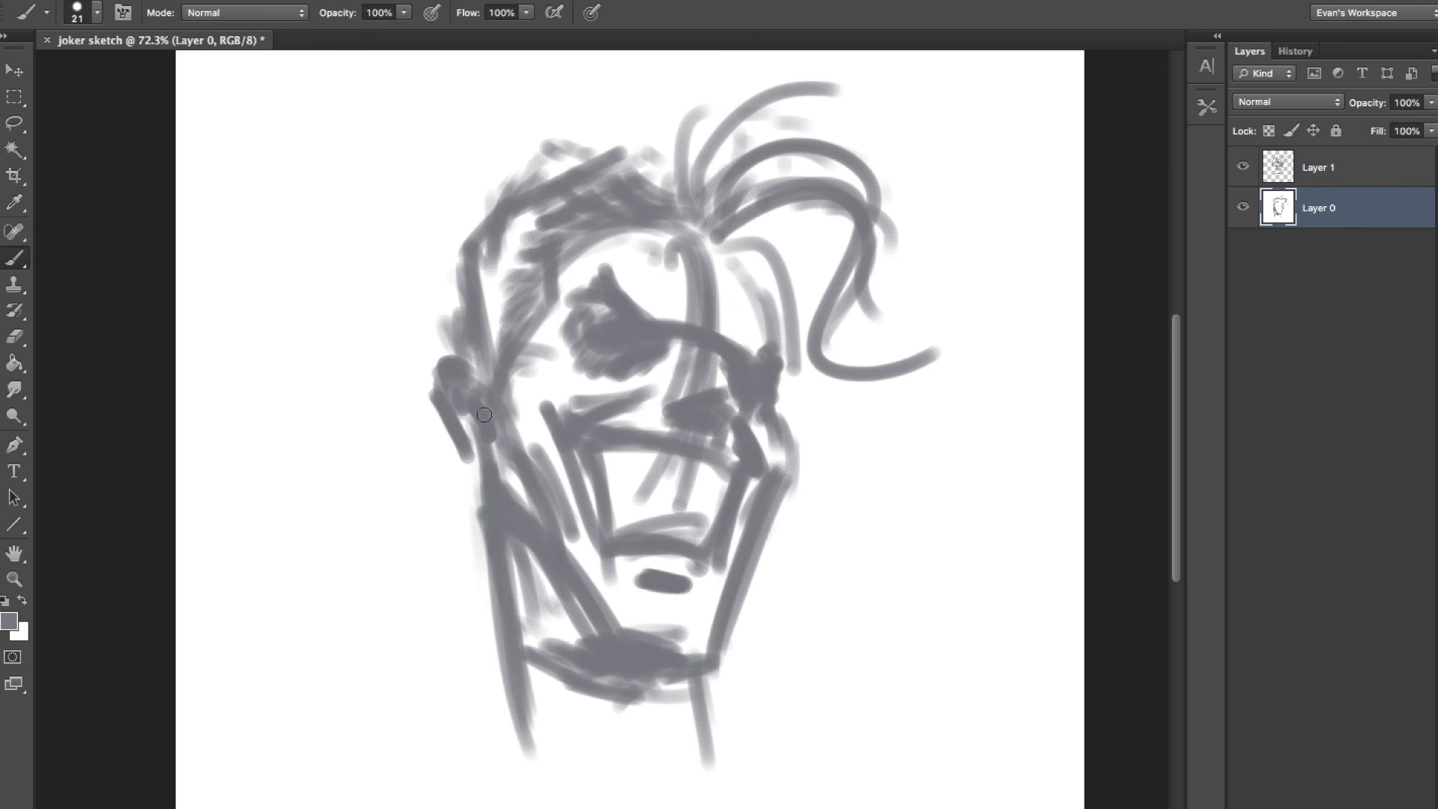
{"action": "left_click_drag", "start_coordinate": [472, 495], "coordinate": [490, 737]}
{"action": "left_click_drag", "start_coordinate": [475, 681], "coordinate": [592, 696]}
{"action": "left_click_drag", "start_coordinate": [524, 659], "coordinate": [666, 768]}
{"action": "left_click_drag", "start_coordinate": [423, 655], "coordinate": [501, 663]}
{"action": "left_click_drag", "start_coordinate": [554, 674], "coordinate": [619, 711]}
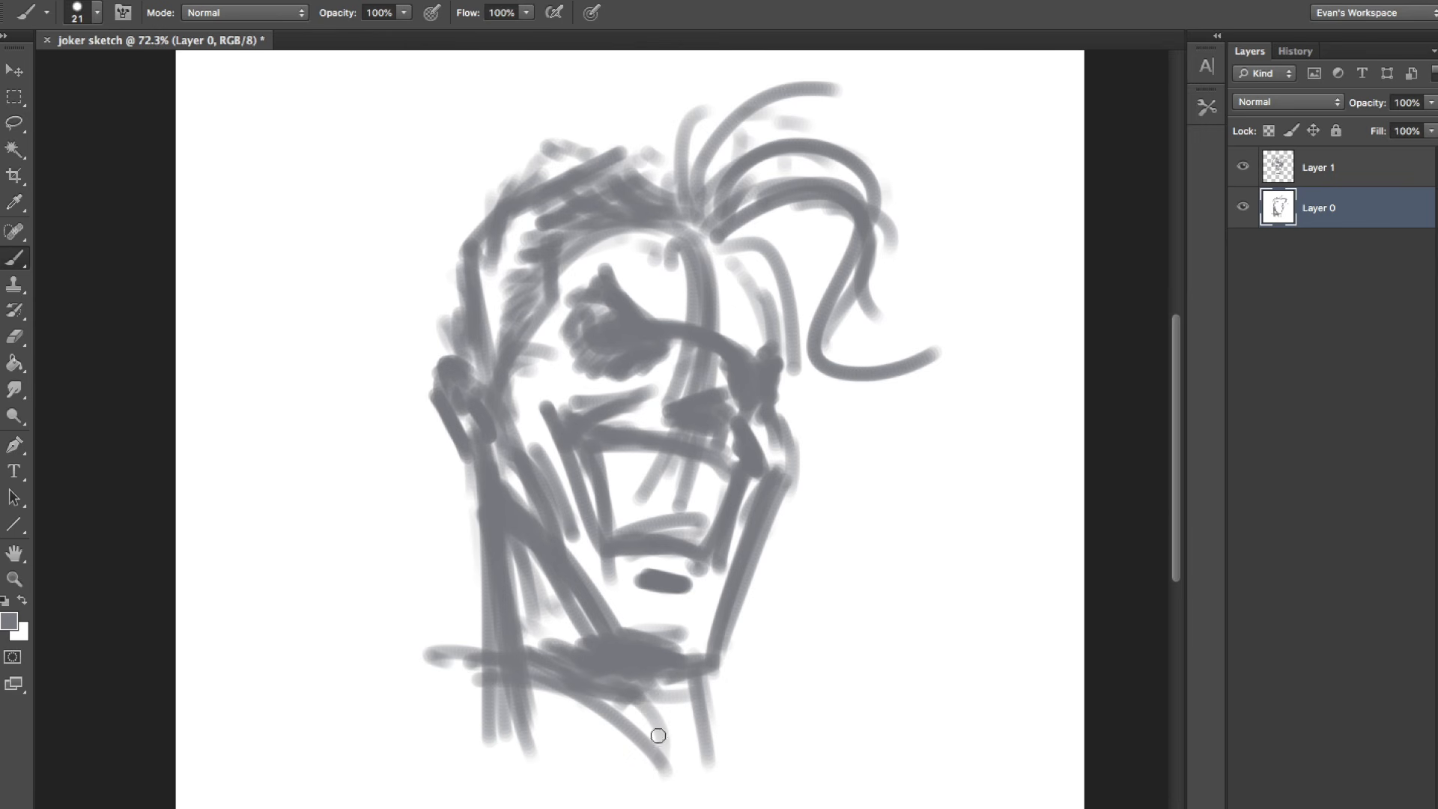
- Rough in the shirt collar and shoulder lines around the base of the neck with grey brush strokes
{"action": "left_click_drag", "start_coordinate": [687, 749], "coordinate": [727, 805]}
{"action": "left_click_drag", "start_coordinate": [712, 698], "coordinate": [775, 751]}
{"action": "left_click_drag", "start_coordinate": [715, 698], "coordinate": [779, 753]}
{"action": "mouse_move", "coordinate": [531, 649]}
{"action": "left_mouse_down"}
{"action": "mouse_move", "coordinate": [655, 745]}
{"action": "mouse_move", "coordinate": [483, 617]}
{"action": "left_mouse_up"}
{"action": "mouse_move", "coordinate": [482, 617]}
{"action": "left_mouse_down"}
{"action": "mouse_move", "coordinate": [670, 735]}
{"action": "mouse_move", "coordinate": [483, 618]}
{"action": "mouse_move", "coordinate": [447, 738]}
{"action": "left_mouse_up"}
{"action": "left_click_drag", "start_coordinate": [455, 727], "coordinate": [652, 808]}
{"action": "left_click_drag", "start_coordinate": [530, 724], "coordinate": [636, 771]}
{"action": "mouse_move", "coordinate": [707, 751]}
{"action": "left_mouse_down"}
{"action": "mouse_move", "coordinate": [680, 807]}
{"action": "mouse_move", "coordinate": [753, 797]}
{"action": "left_mouse_up"}
{"action": "mouse_move", "coordinate": [707, 756]}
{"action": "left_mouse_down"}
{"action": "mouse_move", "coordinate": [695, 808]}
{"action": "mouse_move", "coordinate": [650, 808]}
{"action": "left_mouse_up"}
{"action": "left_click_drag", "start_coordinate": [737, 790], "coordinate": [842, 777]}
{"action": "mouse_move", "coordinate": [715, 687]}
{"action": "left_mouse_down"}
{"action": "mouse_move", "coordinate": [771, 746]}
{"action": "mouse_move", "coordinate": [719, 680]}
{"action": "left_mouse_up"}
{"action": "left_click_drag", "start_coordinate": [728, 747], "coordinate": [782, 800]}
{"action": "mouse_move", "coordinate": [768, 721]}
{"action": "left_mouse_down"}
{"action": "mouse_move", "coordinate": [789, 787]}
{"action": "mouse_move", "coordinate": [731, 680]}
{"action": "left_mouse_up"}
{"action": "mouse_move", "coordinate": [730, 679]}
{"action": "left_mouse_down"}
{"action": "mouse_move", "coordinate": [751, 703]}
{"action": "mouse_move", "coordinate": [729, 668]}
{"action": "left_mouse_up"}
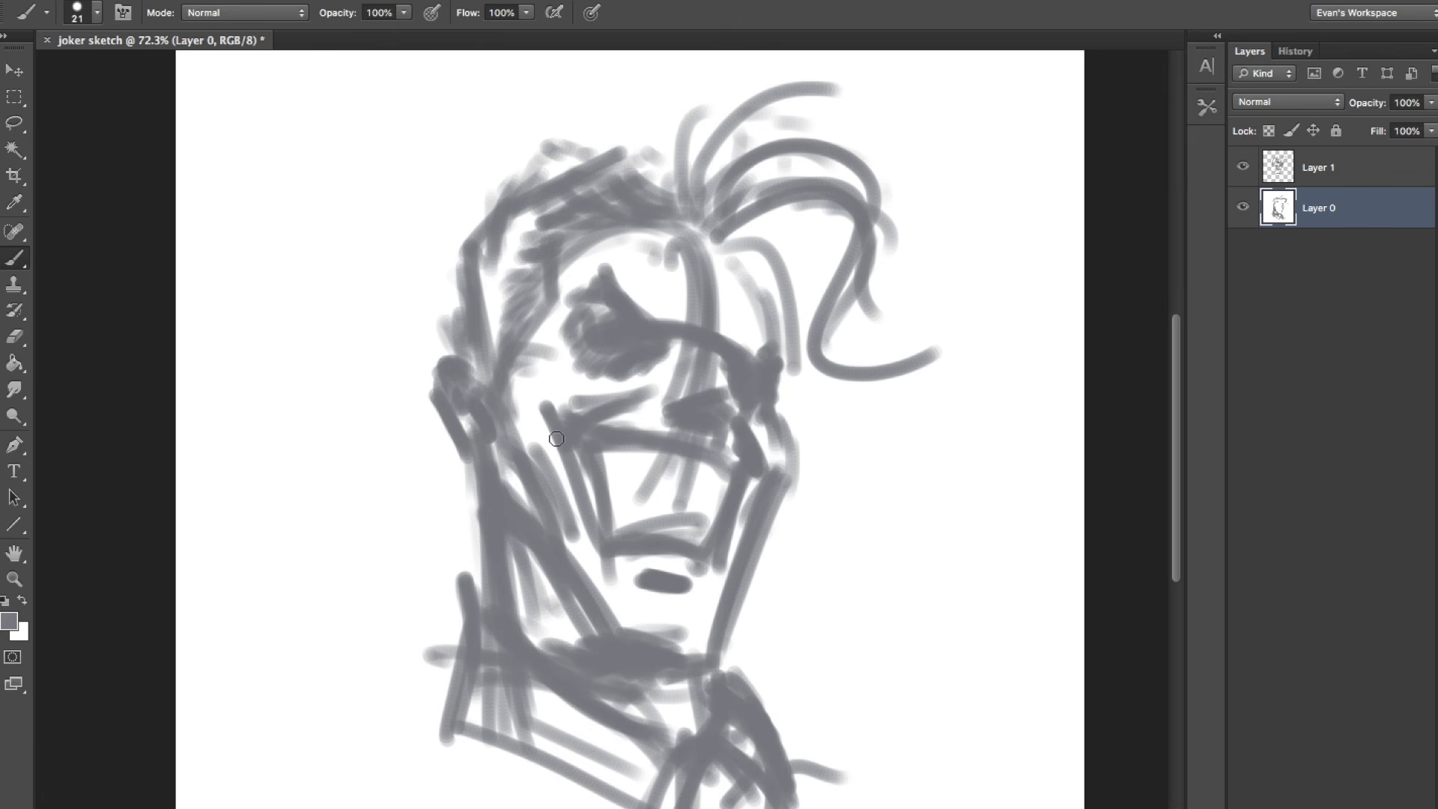
- Add a new layer for the line work and place it above Layer 1
{"action": "key", "text": "z"}
{"action": "left_click_drag", "start_coordinate": [629, 448], "coordinate": [687, 478]}
{"action": "key", "text": "space"}
{"action": "left_click_drag", "start_coordinate": [689, 420], "coordinate": [657, 548]}
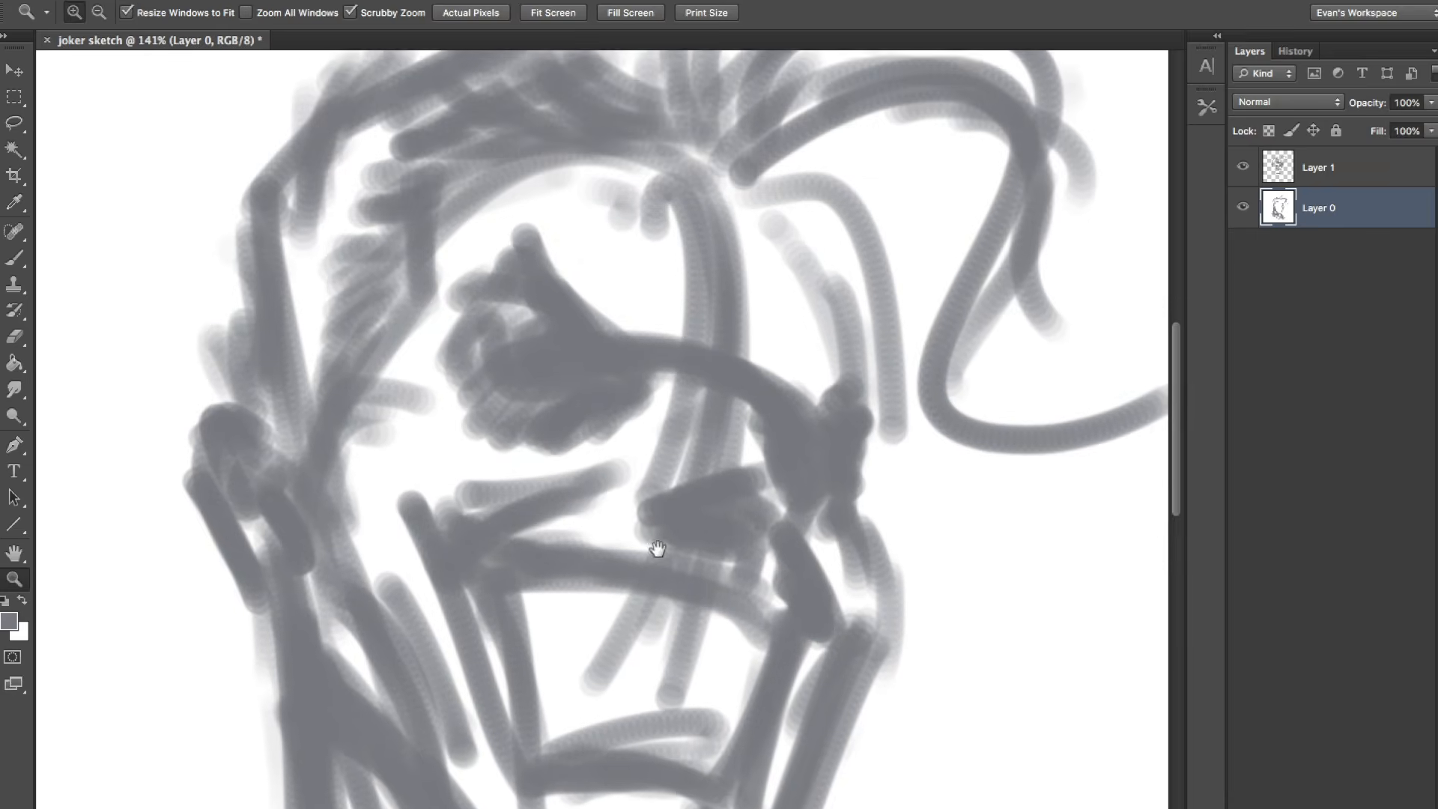
{"action": "key", "text": "super+minus"}
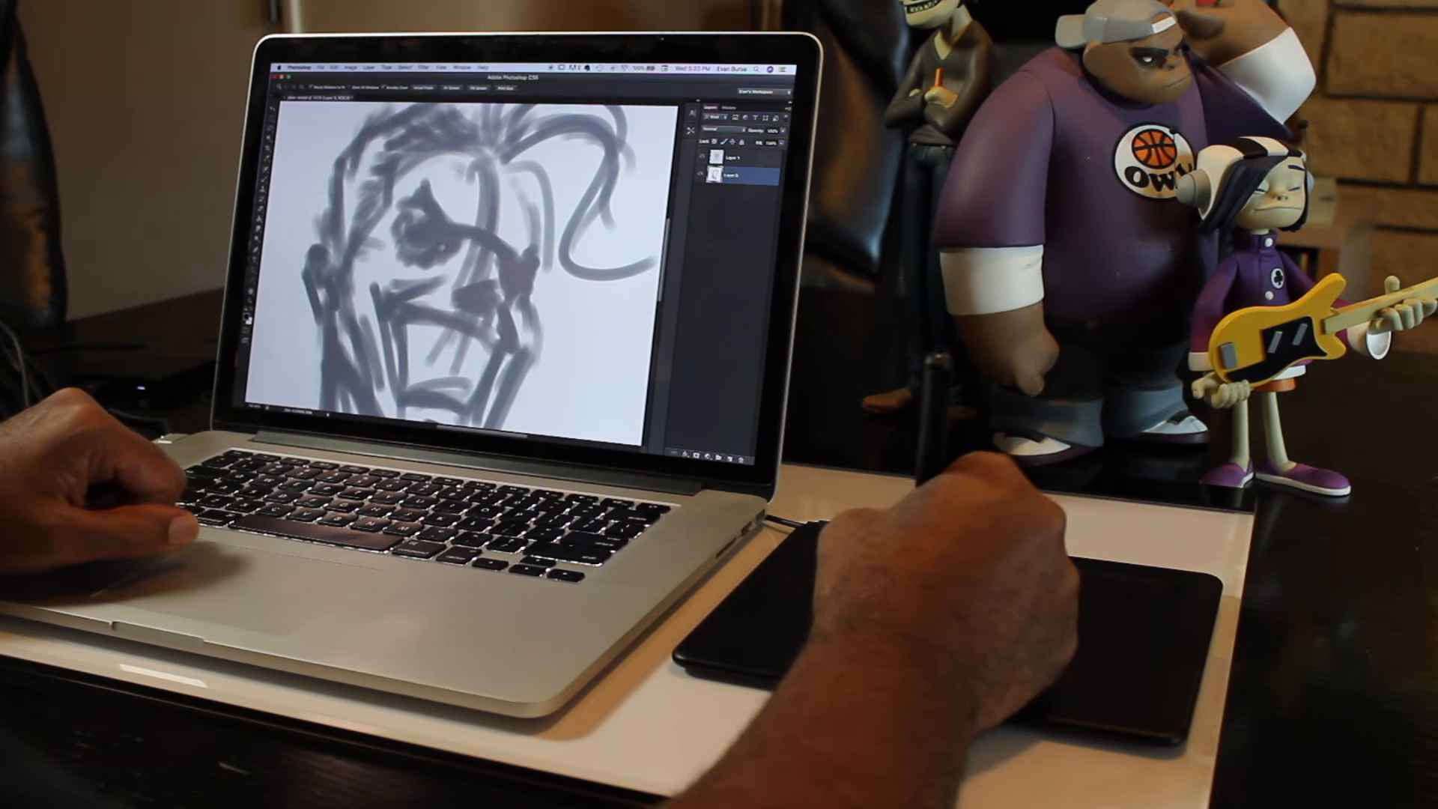
{"action": "key", "text": "b"}
{"action": "left_click_drag", "start_coordinate": [467, 221], "coordinate": [453, 220]}
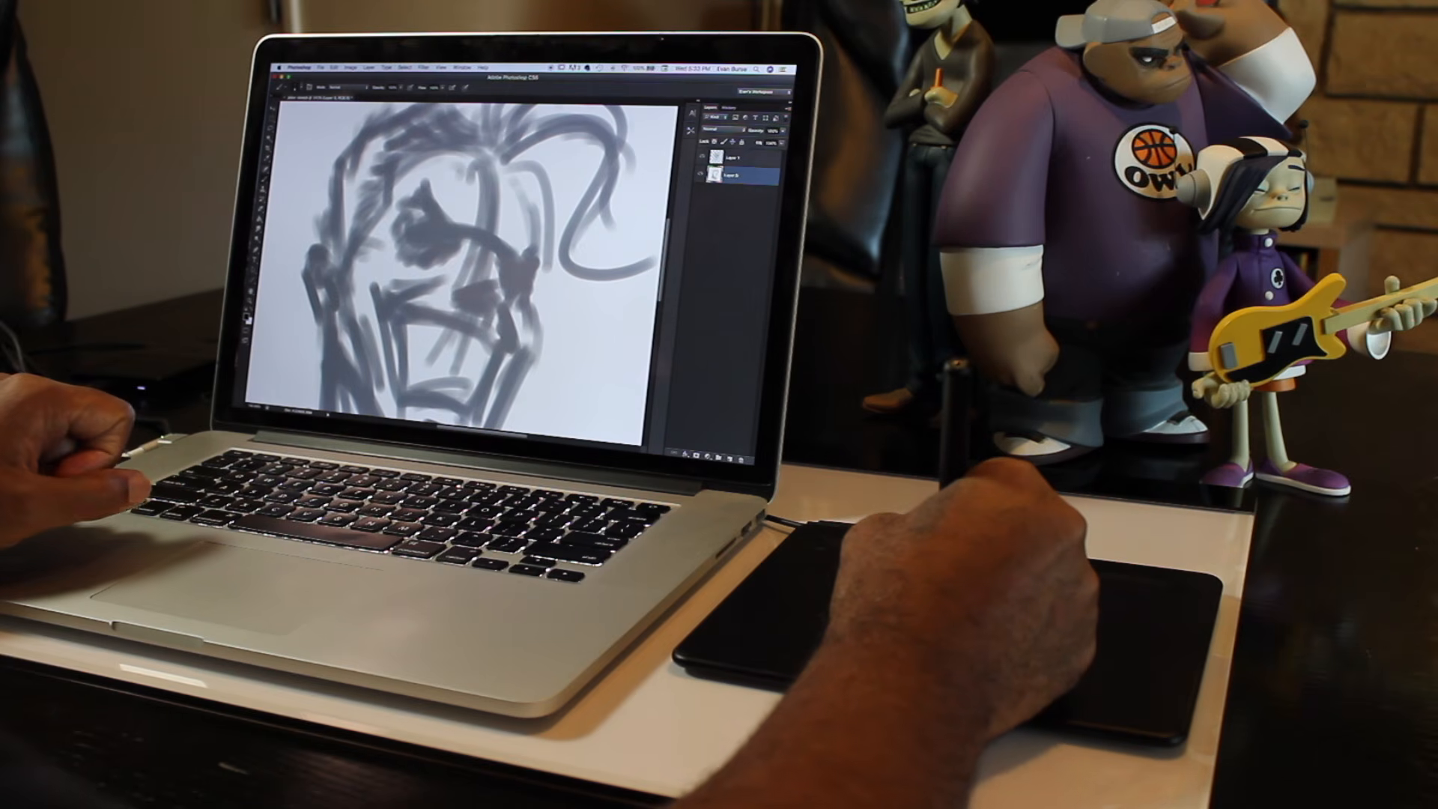
{"action": "left_click", "coordinate": [729, 458]}
{"action": "left_click_drag", "start_coordinate": [737, 174], "coordinate": [737, 155]}
- Draw the eyebrows, eyes, nose and cheek creases in thin black lines over the grey sketch on Layer 2
{"action": "mouse_move", "coordinate": [472, 246]}
{"action": "left_mouse_down"}
{"action": "mouse_move", "coordinate": [496, 231]}
{"action": "mouse_move", "coordinate": [481, 235]}
{"action": "left_mouse_up"}
{"action": "scroll", "coordinate": [464, 236], "scroll_direction": "up", "scroll_amount": 2}
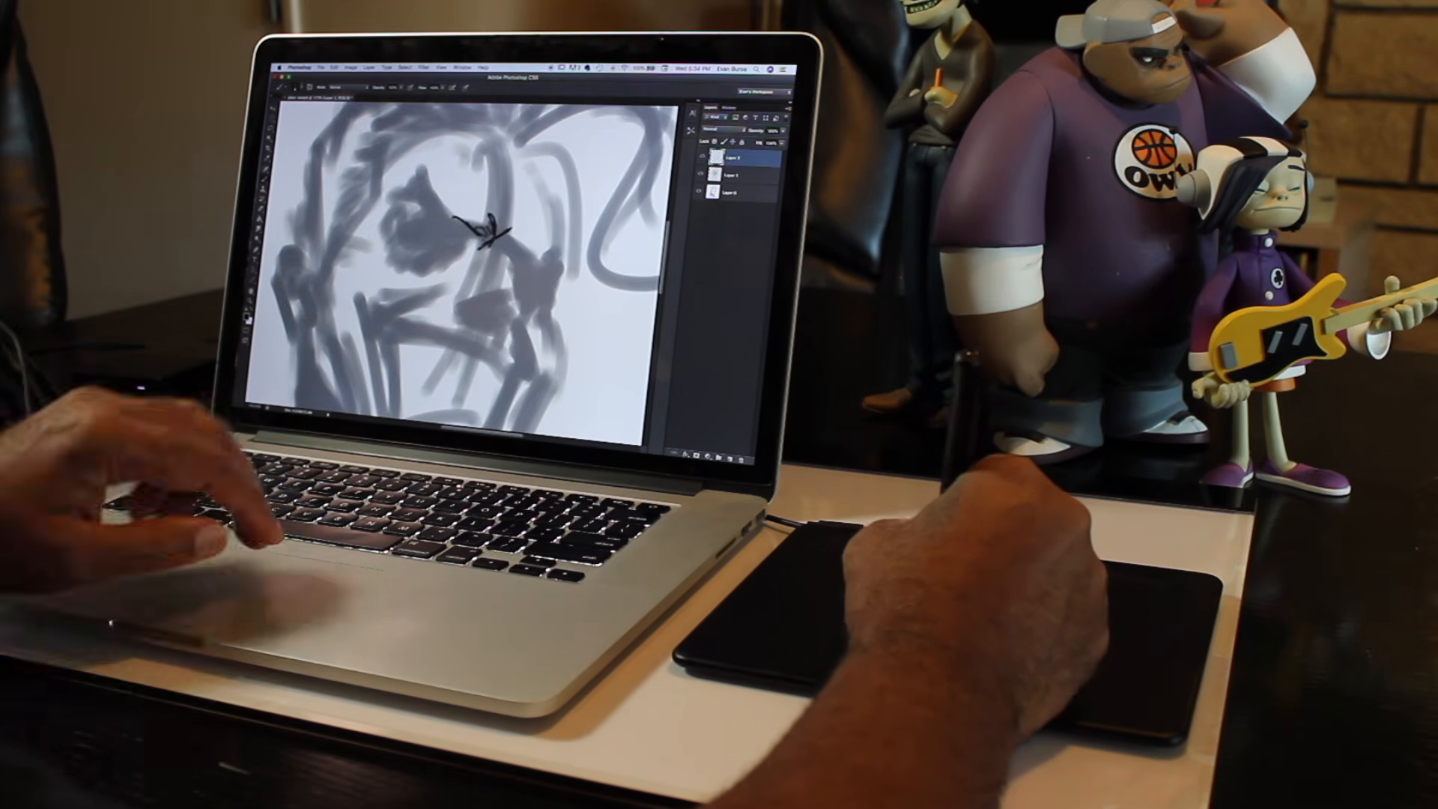
{"action": "scroll", "coordinate": [479, 232], "scroll_direction": "up", "scroll_amount": 2}
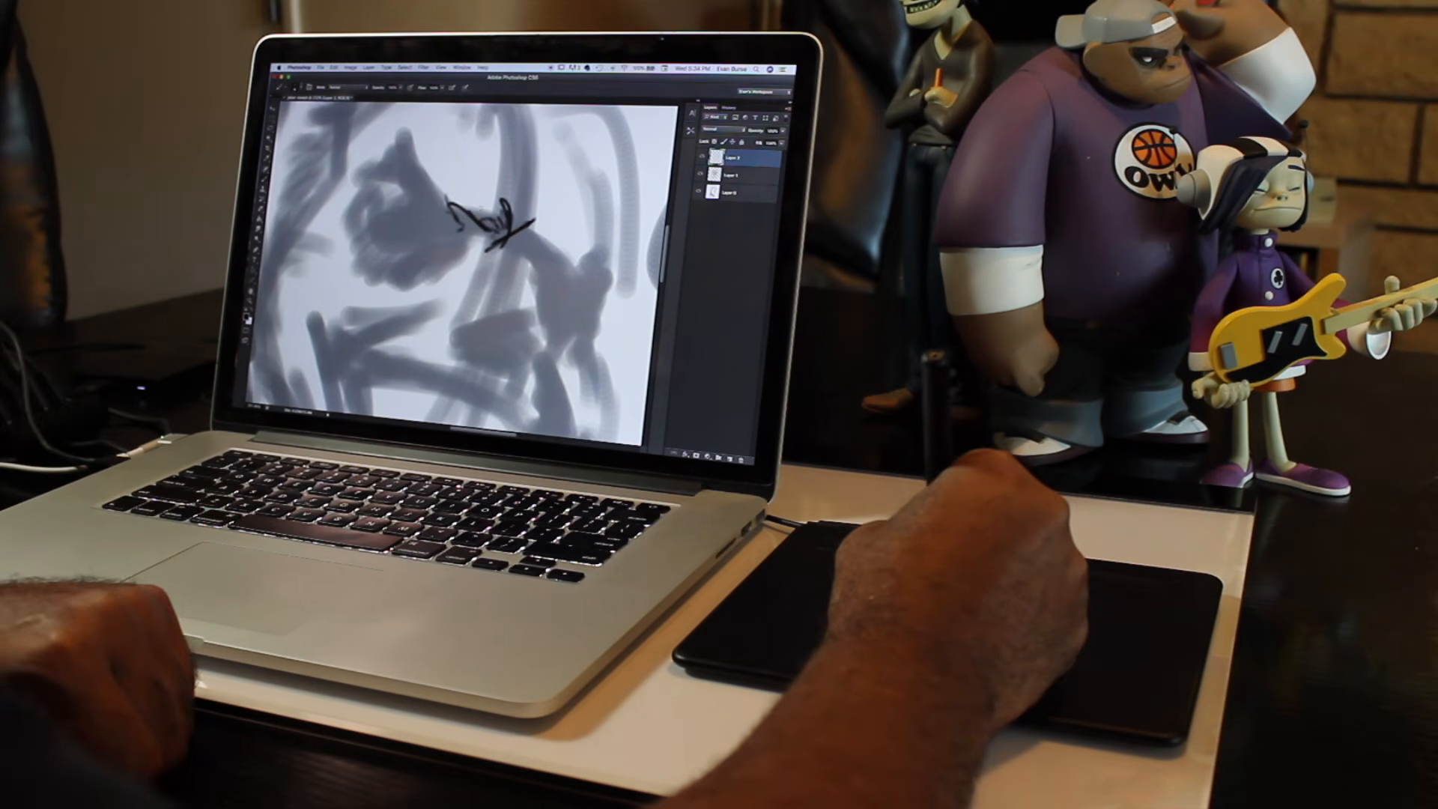
{"action": "scroll", "coordinate": [484, 222], "scroll_direction": "down", "scroll_amount": 3}
{"action": "mouse_move", "coordinate": [402, 201]}
{"action": "left_mouse_down"}
{"action": "mouse_move", "coordinate": [434, 166]}
{"action": "mouse_move", "coordinate": [483, 223]}
{"action": "mouse_move", "coordinate": [543, 247]}
{"action": "mouse_move", "coordinate": [560, 236]}
{"action": "mouse_move", "coordinate": [553, 285]}
{"action": "left_mouse_up"}
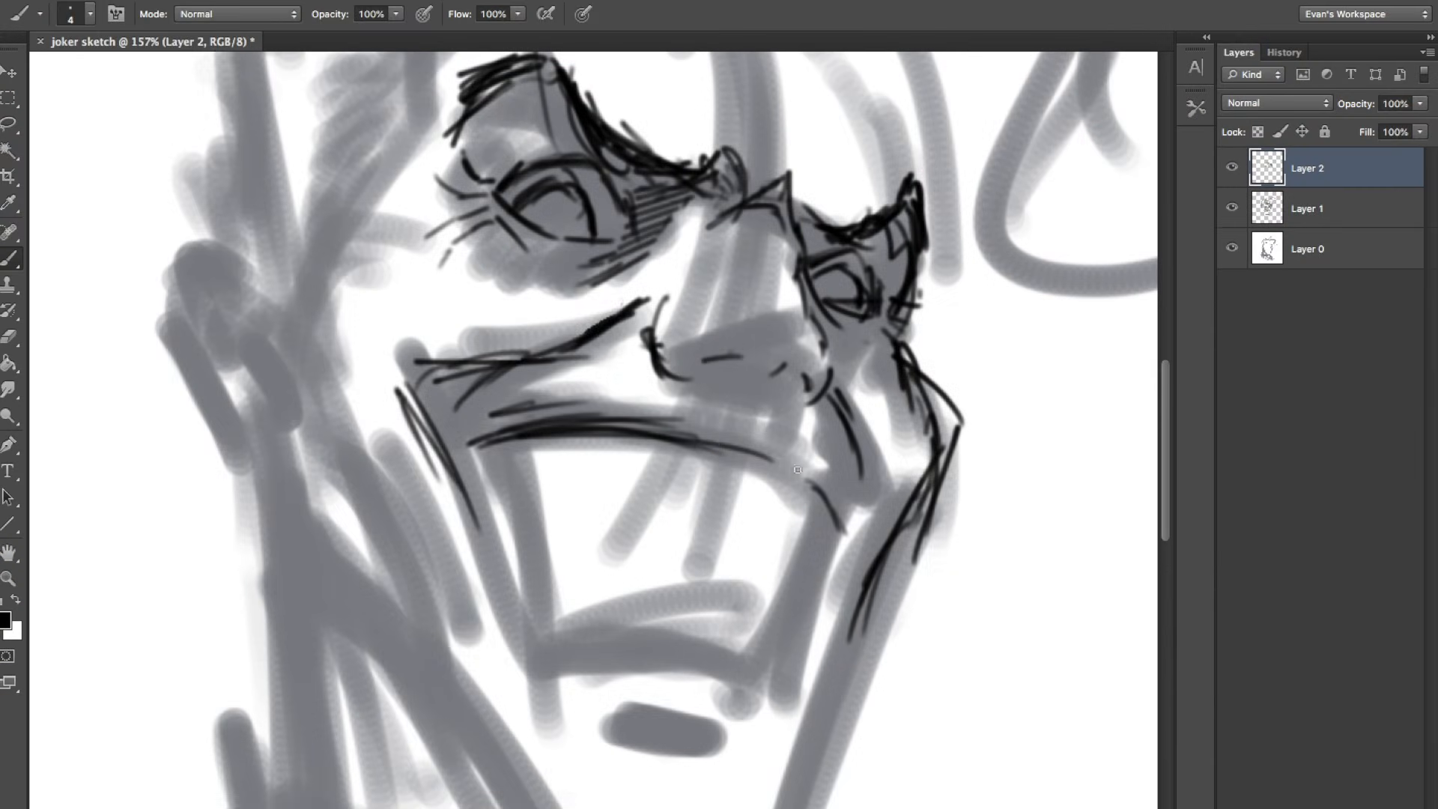
- Outline the upper lip in black out to the mouth corner and fill it with dense hatching
{"action": "mouse_move", "coordinate": [798, 469]}
{"action": "left_mouse_down"}
{"action": "mouse_move", "coordinate": [466, 451]}
{"action": "mouse_move", "coordinate": [676, 413]}
{"action": "mouse_move", "coordinate": [777, 441]}
{"action": "mouse_move", "coordinate": [852, 534]}
{"action": "left_mouse_up"}
{"action": "left_click_drag", "start_coordinate": [795, 444], "coordinate": [764, 432]}
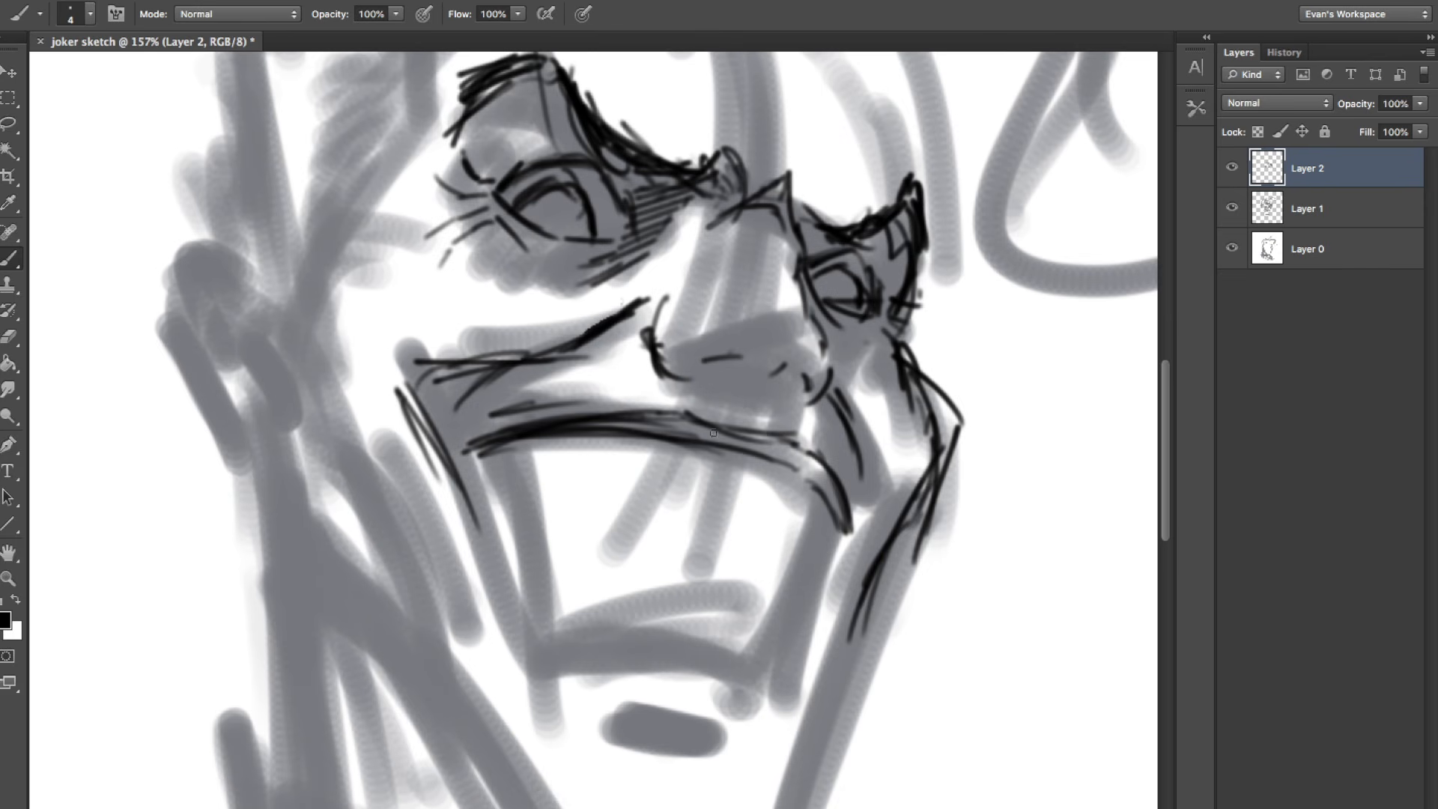
{"action": "left_click_drag", "start_coordinate": [665, 412], "coordinate": [472, 448]}
{"action": "left_click_drag", "start_coordinate": [509, 447], "coordinate": [669, 414]}
{"action": "mouse_move", "coordinate": [760, 457]}
{"action": "left_mouse_down"}
{"action": "mouse_move", "coordinate": [827, 471]}
{"action": "mouse_move", "coordinate": [768, 444]}
{"action": "left_mouse_up"}
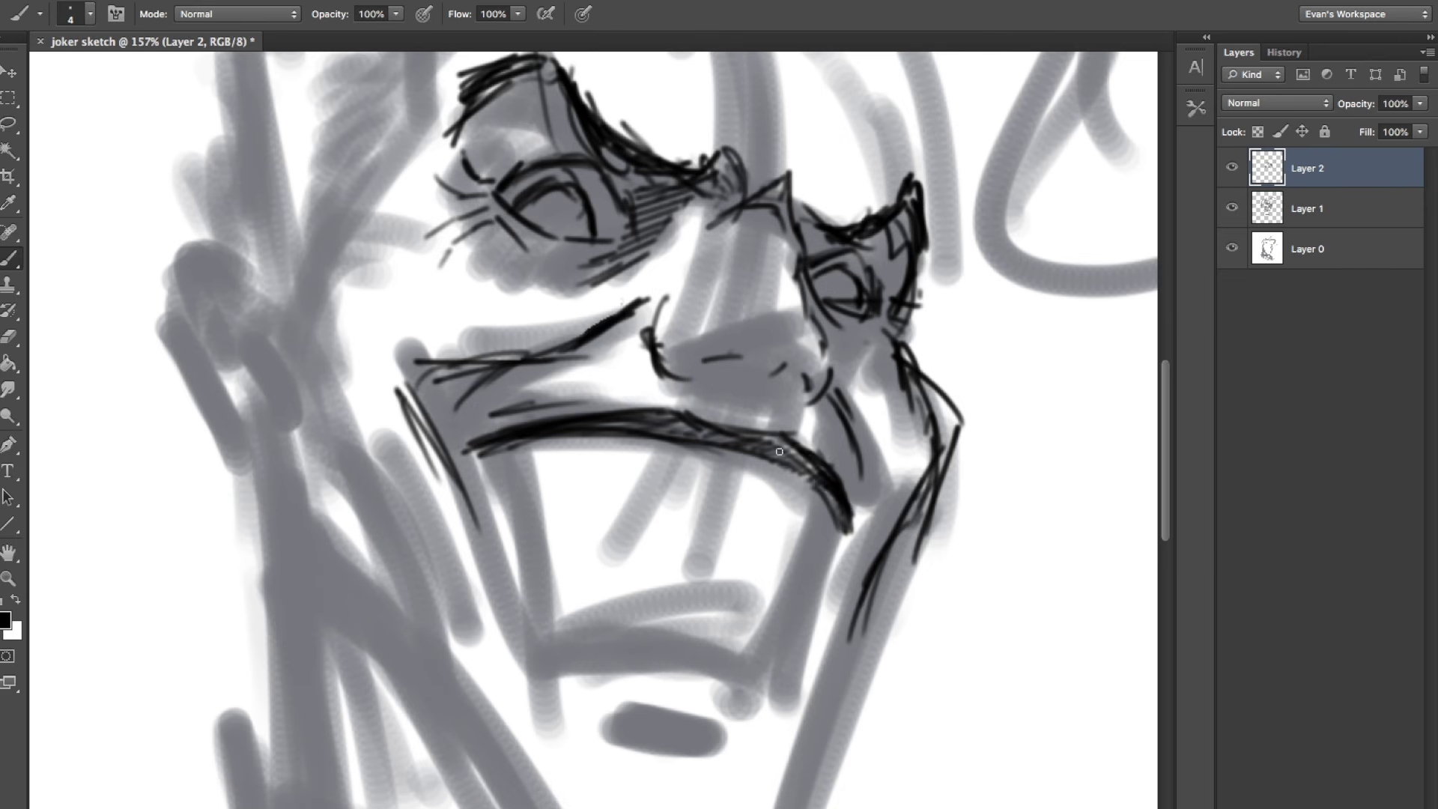
{"action": "left_click_drag", "start_coordinate": [641, 416], "coordinate": [471, 453]}
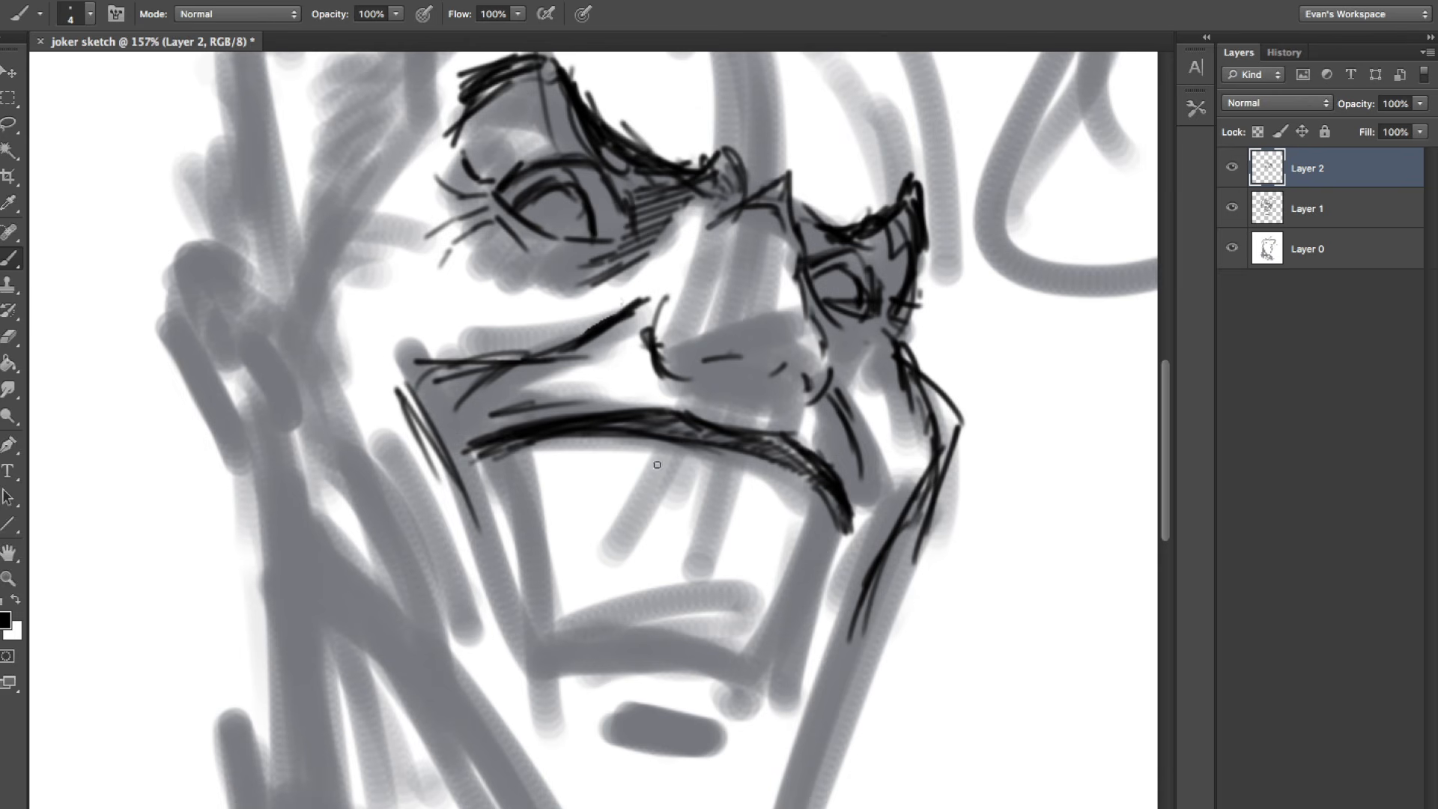
- Draw the upper front teeth with a centre line, then add the neighbouring teeth beneath the upper lip
{"action": "left_click_drag", "start_coordinate": [678, 534], "coordinate": [728, 544]}
{"action": "left_click_drag", "start_coordinate": [738, 476], "coordinate": [685, 655]}
{"action": "left_click_drag", "start_coordinate": [678, 533], "coordinate": [746, 554]}
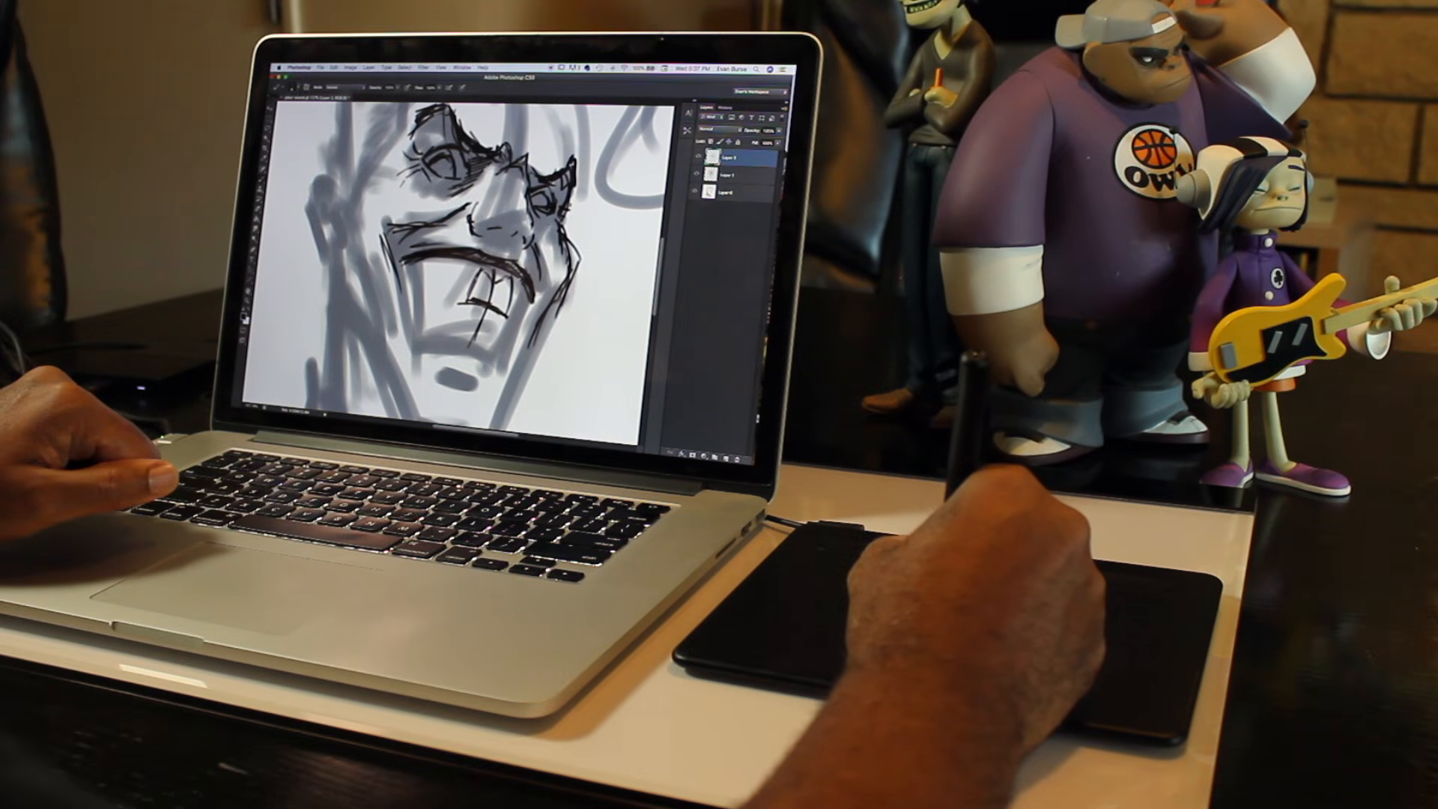
{"action": "mouse_move", "coordinate": [482, 271]}
{"action": "left_mouse_down"}
{"action": "mouse_move", "coordinate": [467, 302]}
{"action": "mouse_move", "coordinate": [457, 292]}
{"action": "left_mouse_up"}
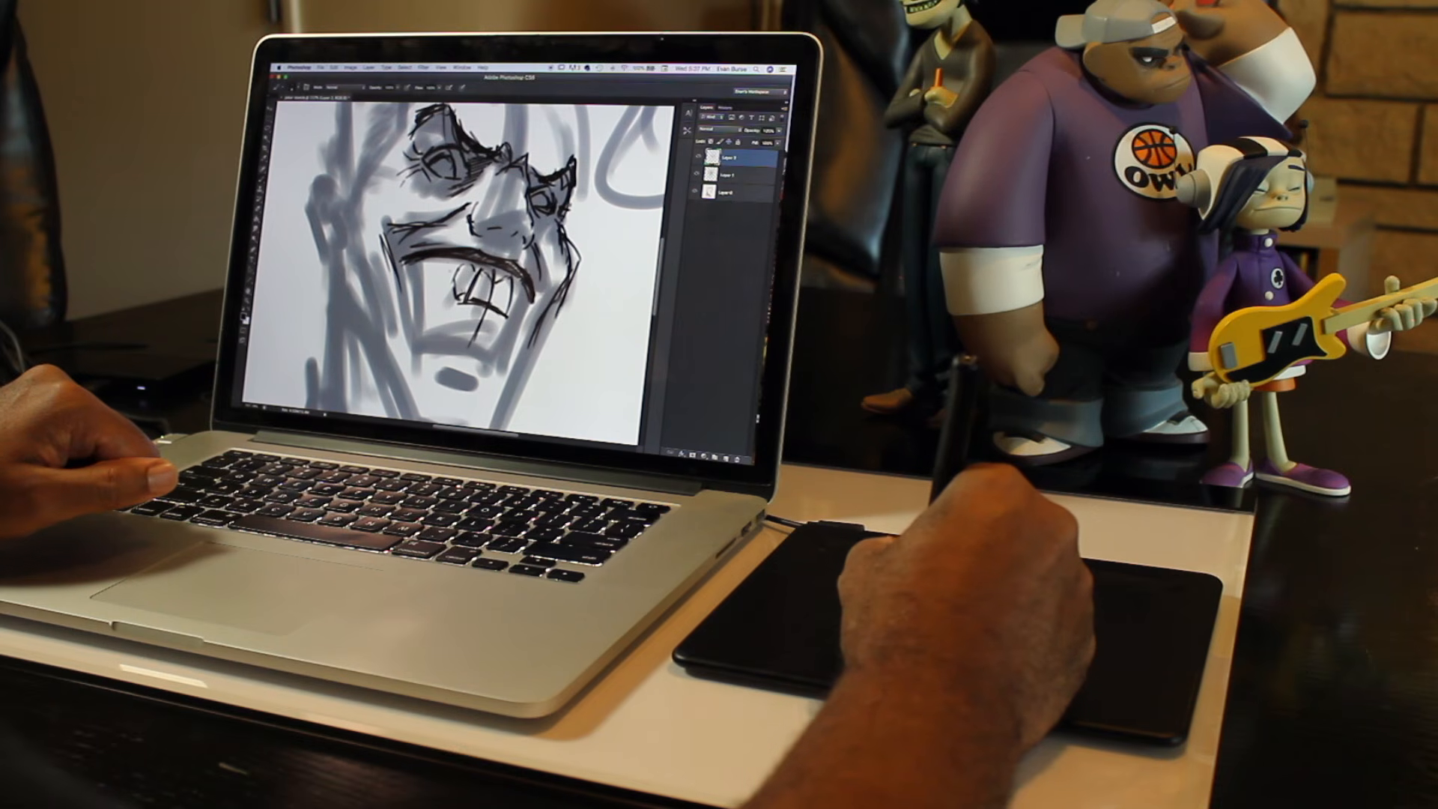
- Draw the lower lip contours and close the mouth's right side with repeated black strokes down from the upper lip
{"action": "mouse_move", "coordinate": [608, 675]}
{"action": "left_mouse_down"}
{"action": "mouse_move", "coordinate": [551, 636]}
{"action": "mouse_move", "coordinate": [744, 663]}
{"action": "left_mouse_up"}
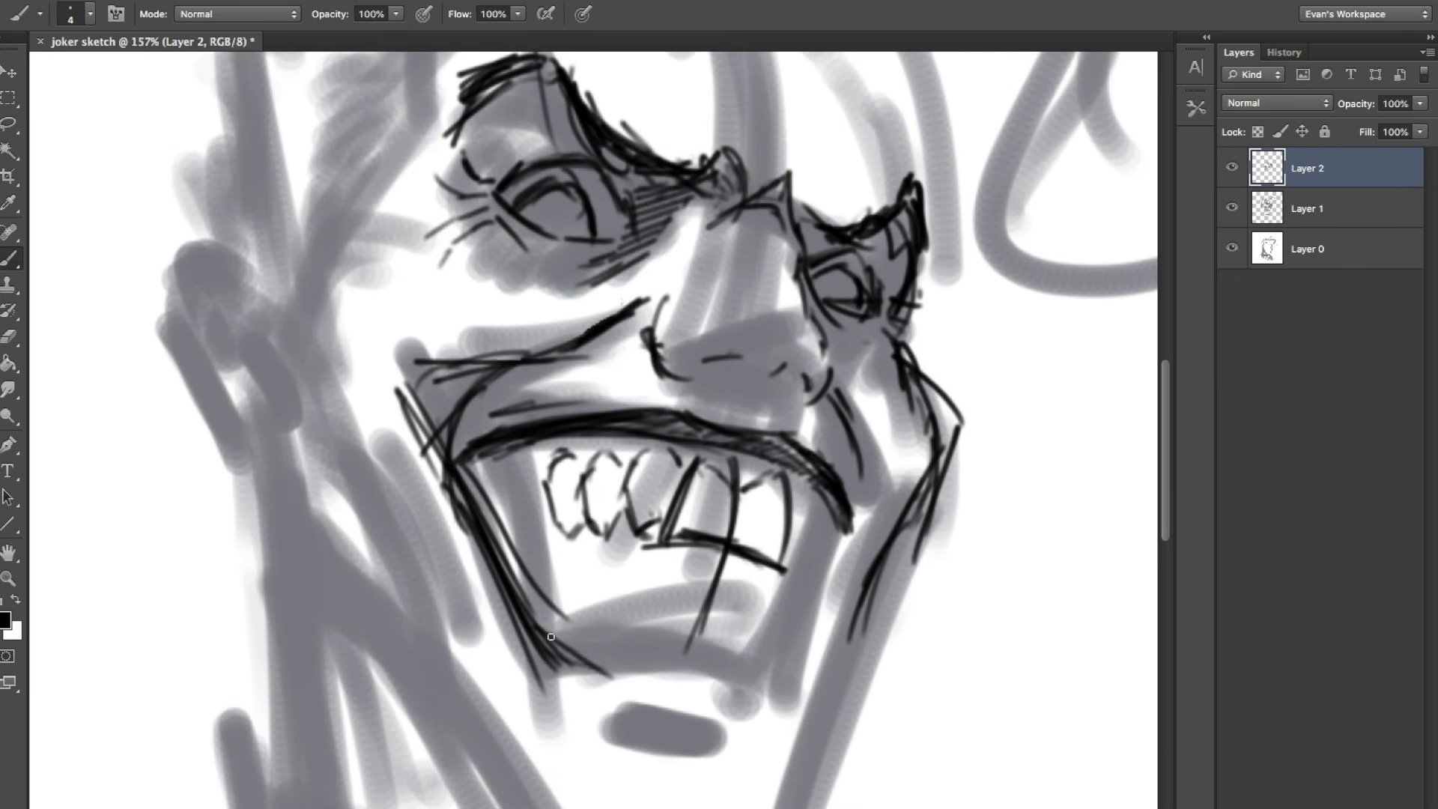
{"action": "left_click_drag", "start_coordinate": [575, 640], "coordinate": [749, 665]}
{"action": "left_click_drag", "start_coordinate": [621, 678], "coordinate": [773, 711]}
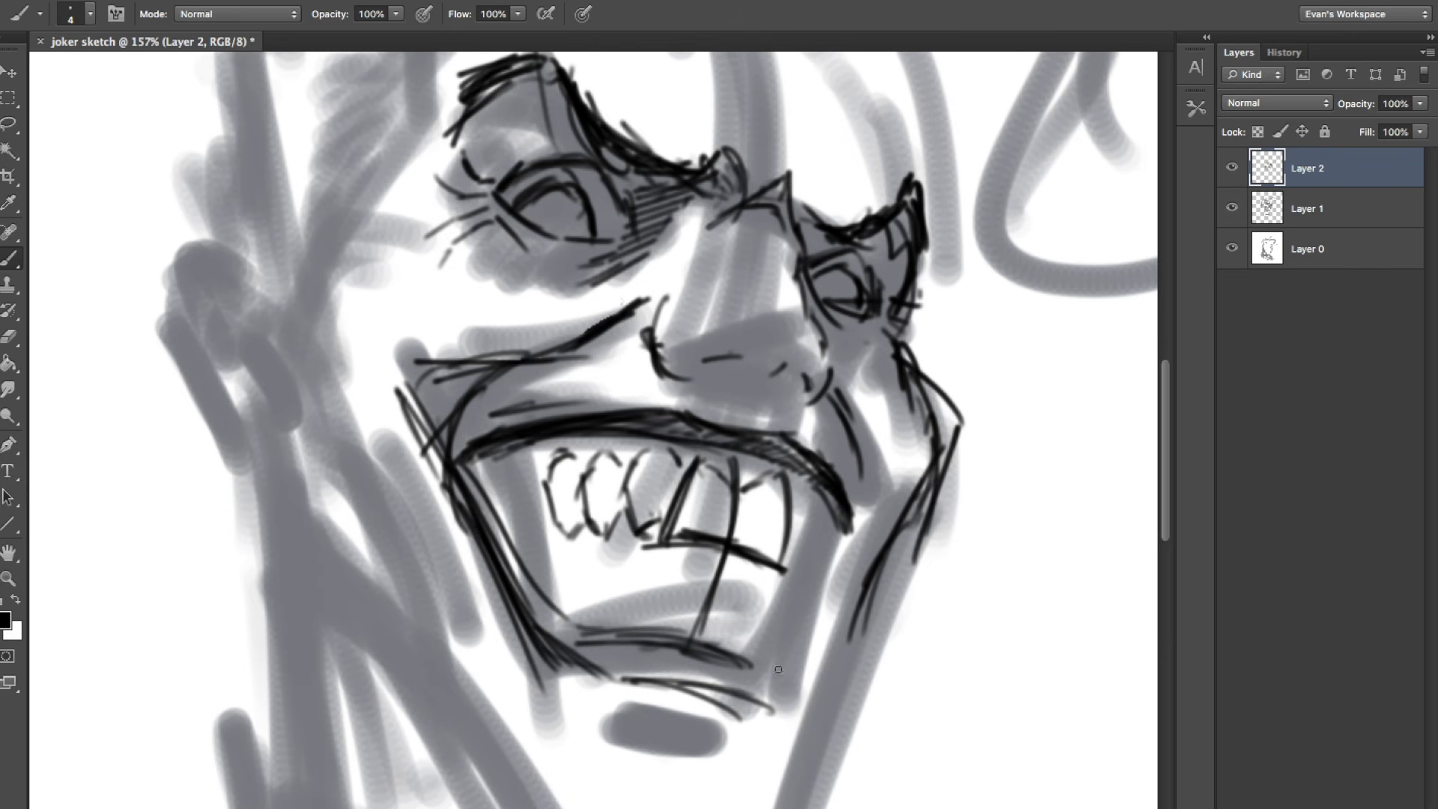
{"action": "left_click_drag", "start_coordinate": [813, 581], "coordinate": [760, 684]}
{"action": "mouse_move", "coordinate": [846, 522]}
{"action": "left_mouse_down"}
{"action": "mouse_move", "coordinate": [762, 685]}
{"action": "mouse_move", "coordinate": [777, 667]}
{"action": "left_mouse_up"}
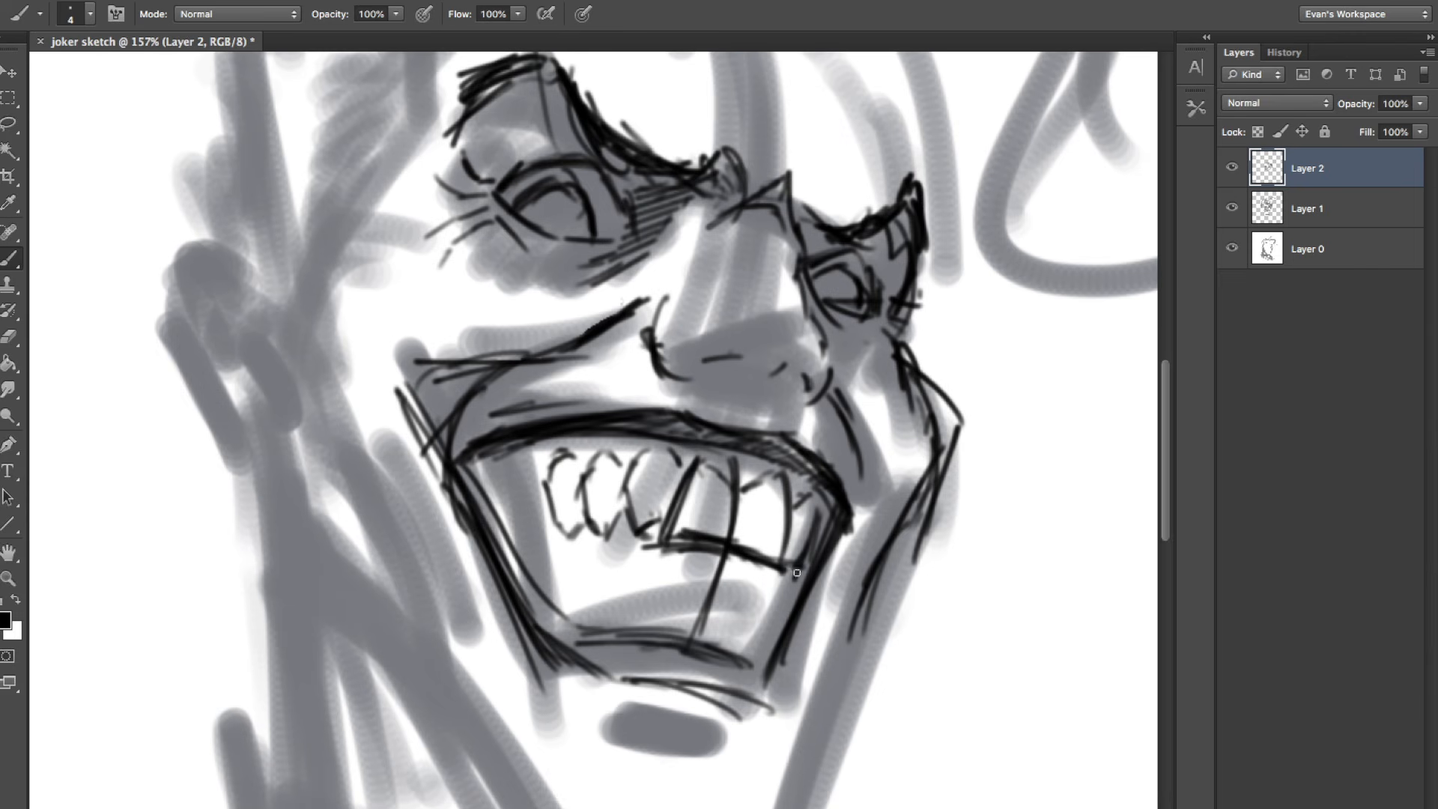
{"action": "left_click_drag", "start_coordinate": [843, 528], "coordinate": [784, 643]}
{"action": "left_click_drag", "start_coordinate": [829, 500], "coordinate": [756, 674]}
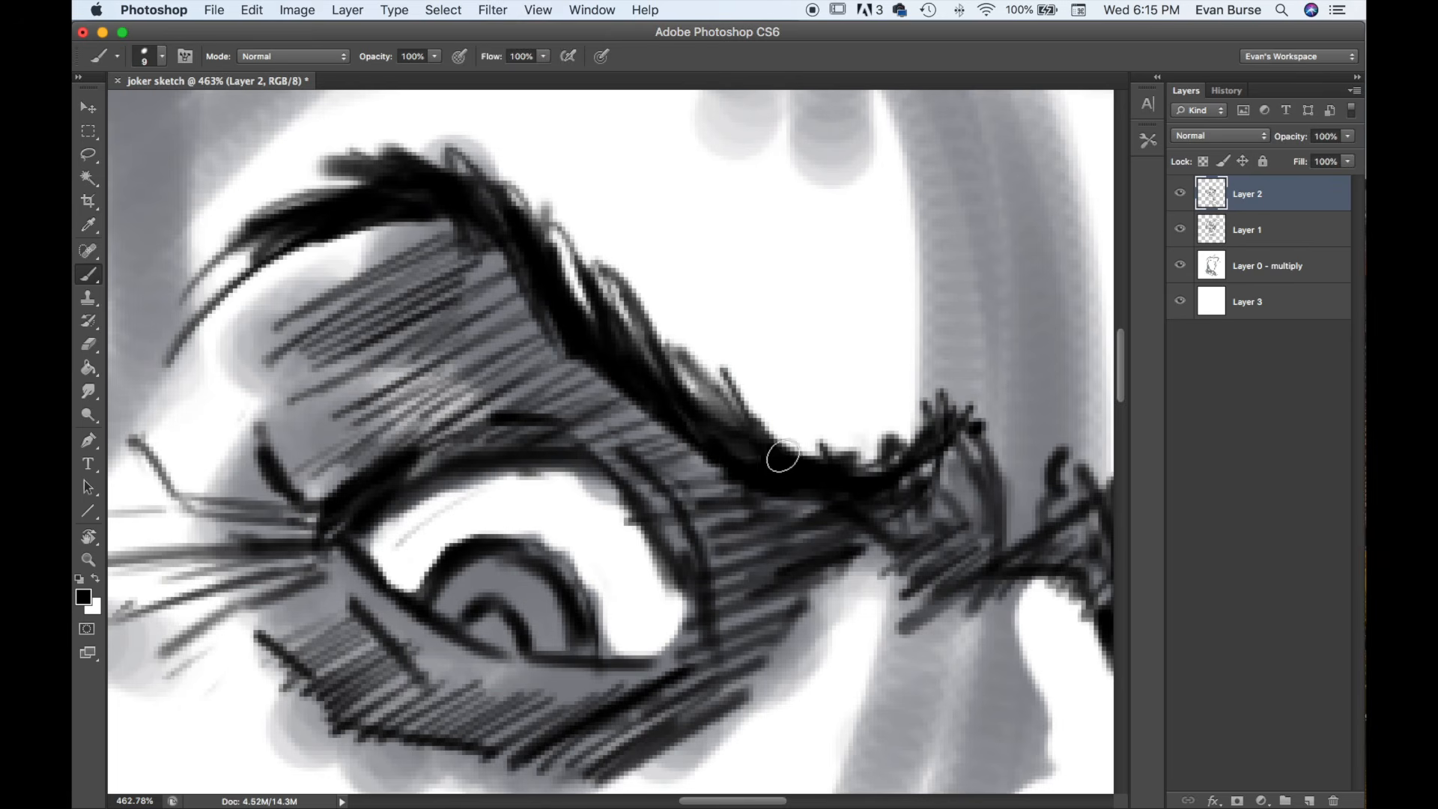
- Thicken the eyebrow above the larger eye with black hair strokes from the nose bridge to its outer tip
{"action": "mouse_move", "coordinate": [779, 456]}
{"action": "left_mouse_down"}
{"action": "mouse_move", "coordinate": [799, 474]}
{"action": "mouse_move", "coordinate": [665, 333]}
{"action": "left_mouse_up"}
{"action": "mouse_move", "coordinate": [760, 480]}
{"action": "left_mouse_down"}
{"action": "mouse_move", "coordinate": [641, 353]}
{"action": "mouse_move", "coordinate": [680, 434]}
{"action": "mouse_move", "coordinate": [604, 375]}
{"action": "mouse_move", "coordinate": [619, 398]}
{"action": "mouse_move", "coordinate": [552, 299]}
{"action": "mouse_move", "coordinate": [642, 417]}
{"action": "mouse_move", "coordinate": [715, 459]}
{"action": "mouse_move", "coordinate": [723, 429]}
{"action": "mouse_move", "coordinate": [690, 391]}
{"action": "mouse_move", "coordinate": [802, 492]}
{"action": "mouse_move", "coordinate": [924, 514]}
{"action": "mouse_move", "coordinate": [889, 488]}
{"action": "mouse_move", "coordinate": [966, 446]}
{"action": "left_mouse_up"}
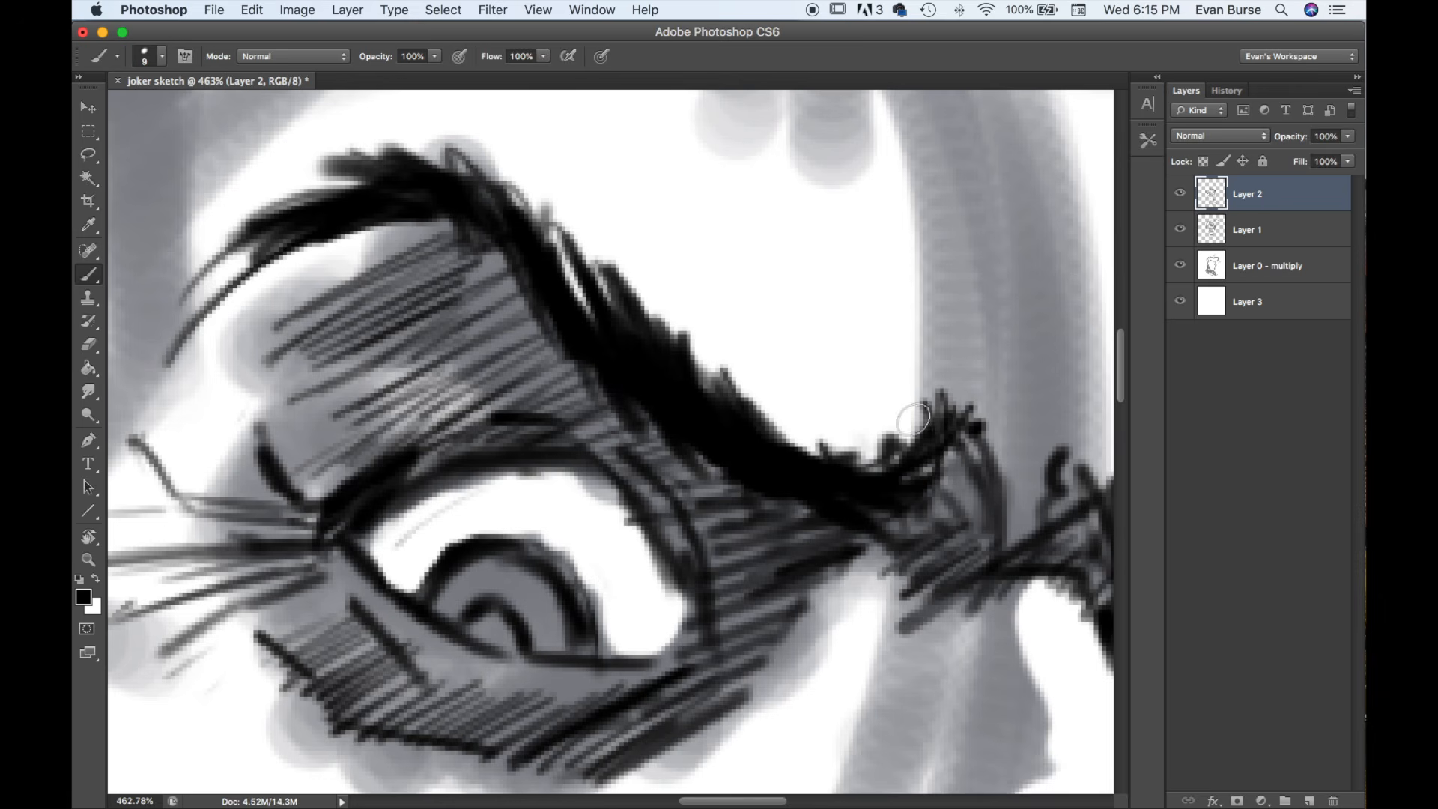
{"action": "mouse_move", "coordinate": [577, 249]}
{"action": "left_mouse_down"}
{"action": "mouse_move", "coordinate": [541, 208]}
{"action": "mouse_move", "coordinate": [577, 292]}
{"action": "mouse_move", "coordinate": [546, 292]}
{"action": "mouse_move", "coordinate": [554, 382]}
{"action": "mouse_move", "coordinate": [477, 244]}
{"action": "mouse_move", "coordinate": [355, 179]}
{"action": "mouse_move", "coordinate": [420, 225]}
{"action": "mouse_move", "coordinate": [307, 240]}
{"action": "mouse_move", "coordinate": [184, 408]}
{"action": "left_mouse_up"}
{"action": "left_click_drag", "start_coordinate": [277, 281], "coordinate": [176, 415]}
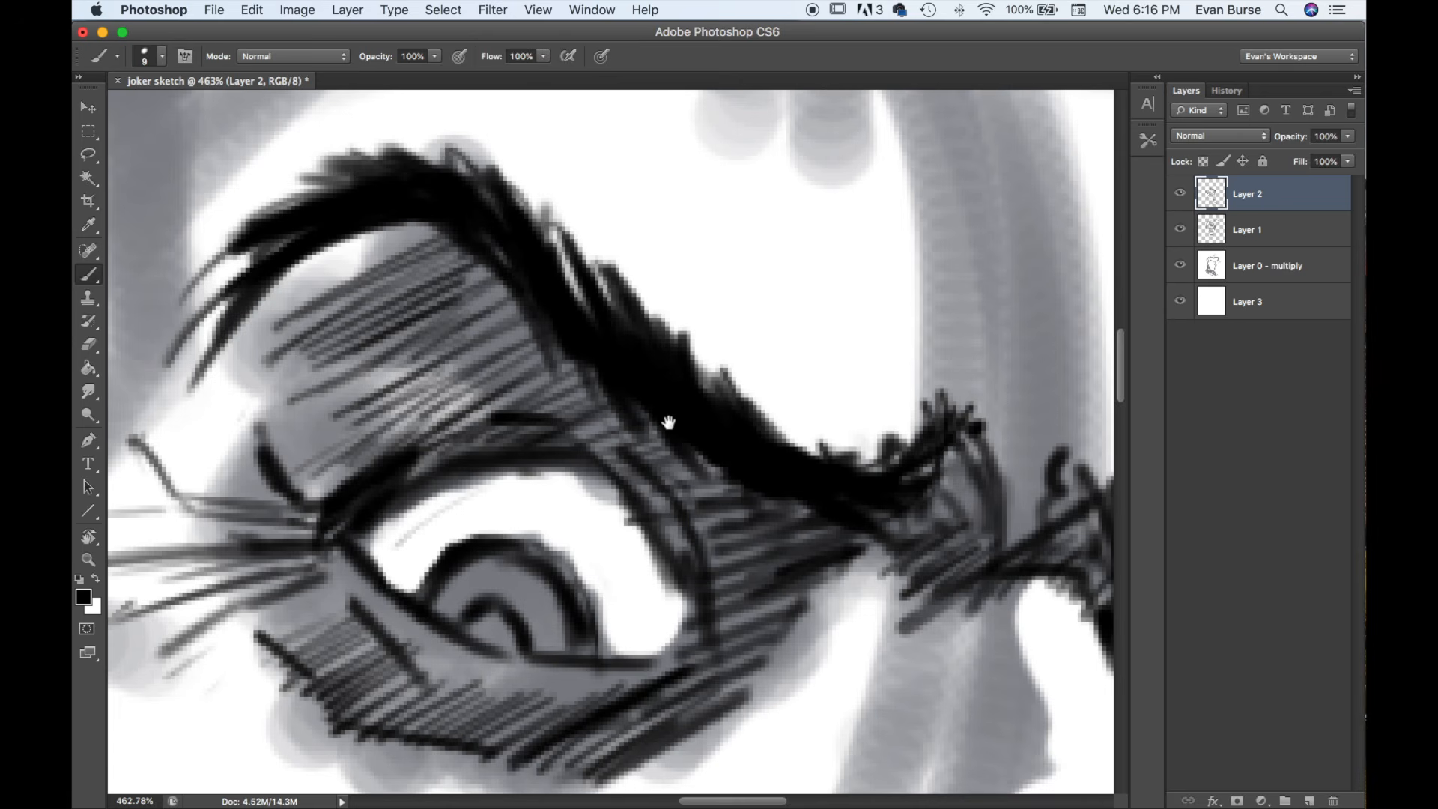
{"action": "mouse_move", "coordinate": [700, 427]}
{"action": "left_mouse_down"}
{"action": "mouse_move", "coordinate": [504, 311]}
{"action": "mouse_move", "coordinate": [507, 339]}
{"action": "left_mouse_up"}
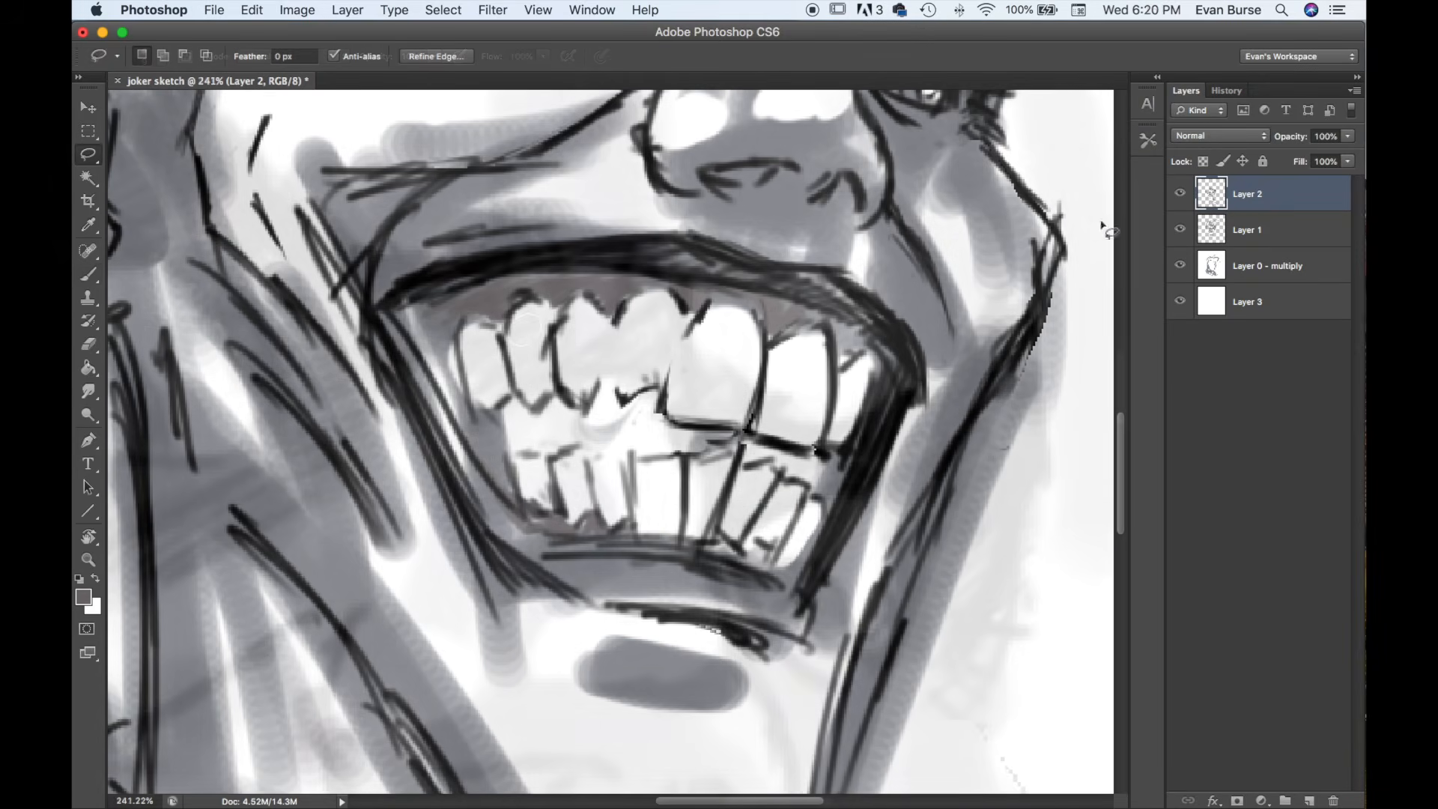
- Lasso the lower lip line work, cut and paste it onto a new layer, and move it down to open the mouth
{"action": "mouse_move", "coordinate": [373, 341]}
{"action": "left_mouse_down"}
{"action": "mouse_move", "coordinate": [508, 653]}
{"action": "mouse_move", "coordinate": [773, 689]}
{"action": "mouse_move", "coordinate": [853, 588]}
{"action": "mouse_move", "coordinate": [626, 530]}
{"action": "left_mouse_up"}
{"action": "left_click_drag", "start_coordinate": [374, 325], "coordinate": [373, 338]}
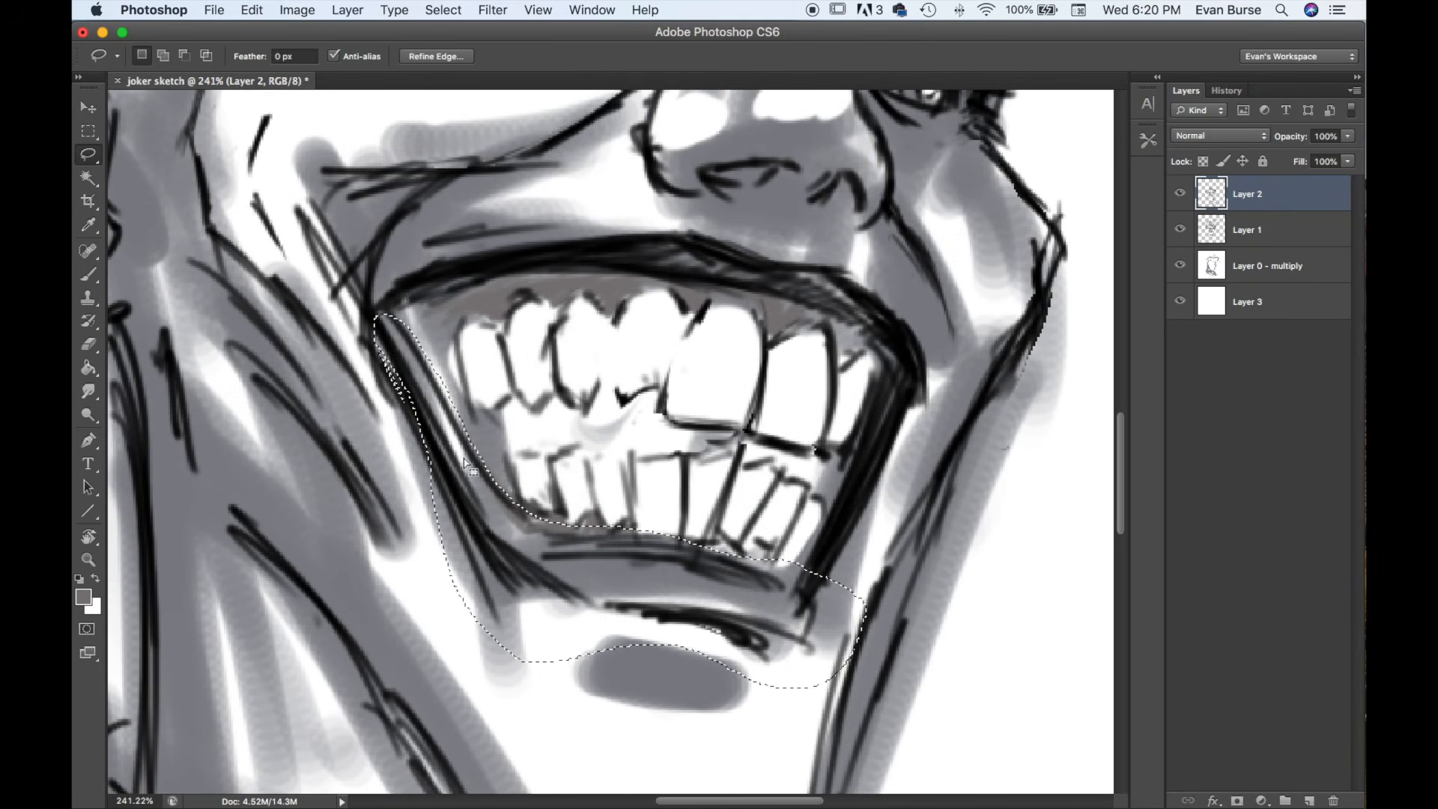
{"action": "key", "text": "super+x"}
{"action": "key", "text": "super+v"}
{"action": "key", "text": "v"}
{"action": "left_click_drag", "start_coordinate": [545, 463], "coordinate": [571, 575]}
- Narrow the pasted lower lip with Free Transform to fit the jaw and merge it with Layer 2
{"action": "key", "text": "super+t"}
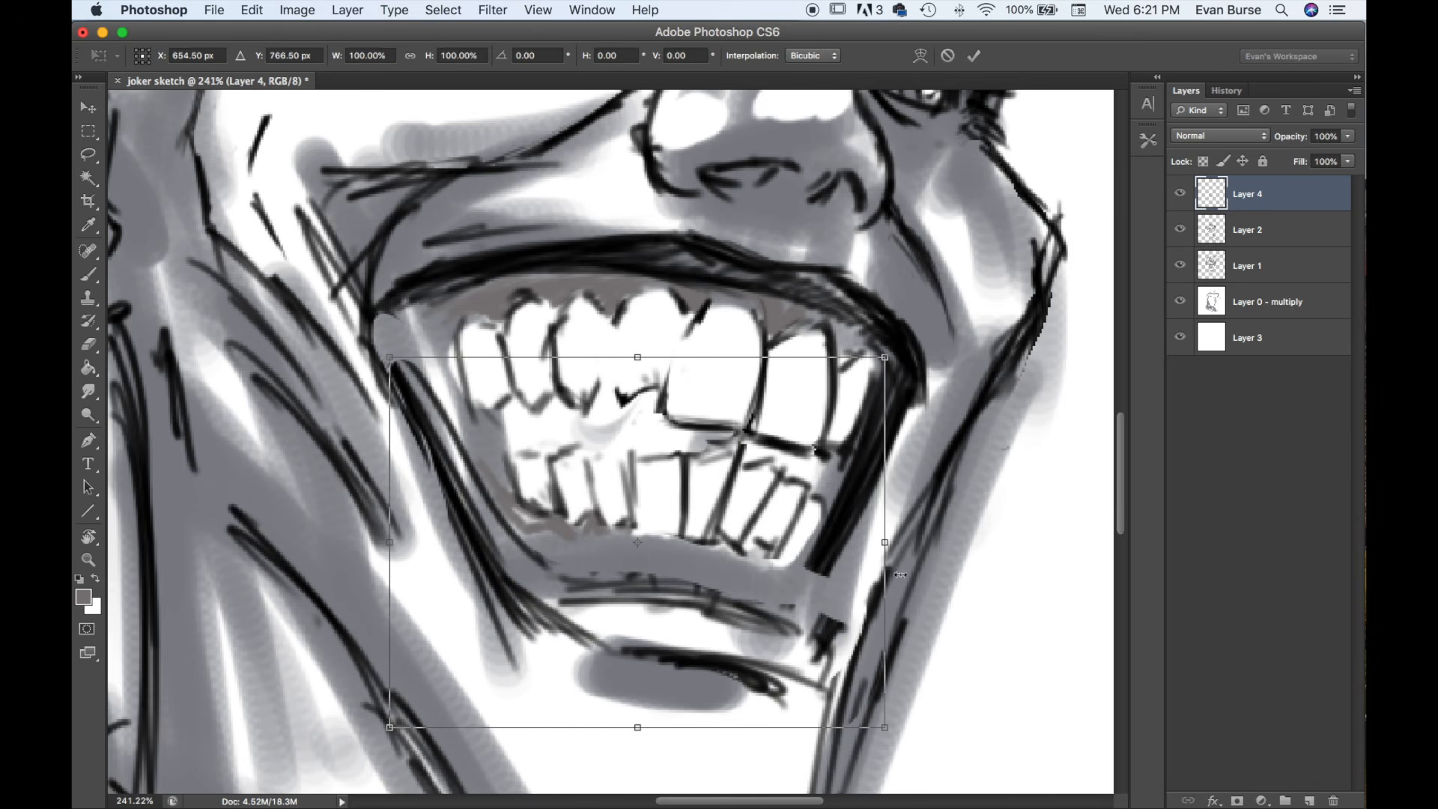
{"action": "left_click_drag", "start_coordinate": [890, 547], "coordinate": [852, 520]}
{"action": "key", "text": "Return"}
{"action": "left_click", "coordinate": [1272, 237], "text": "shift"}
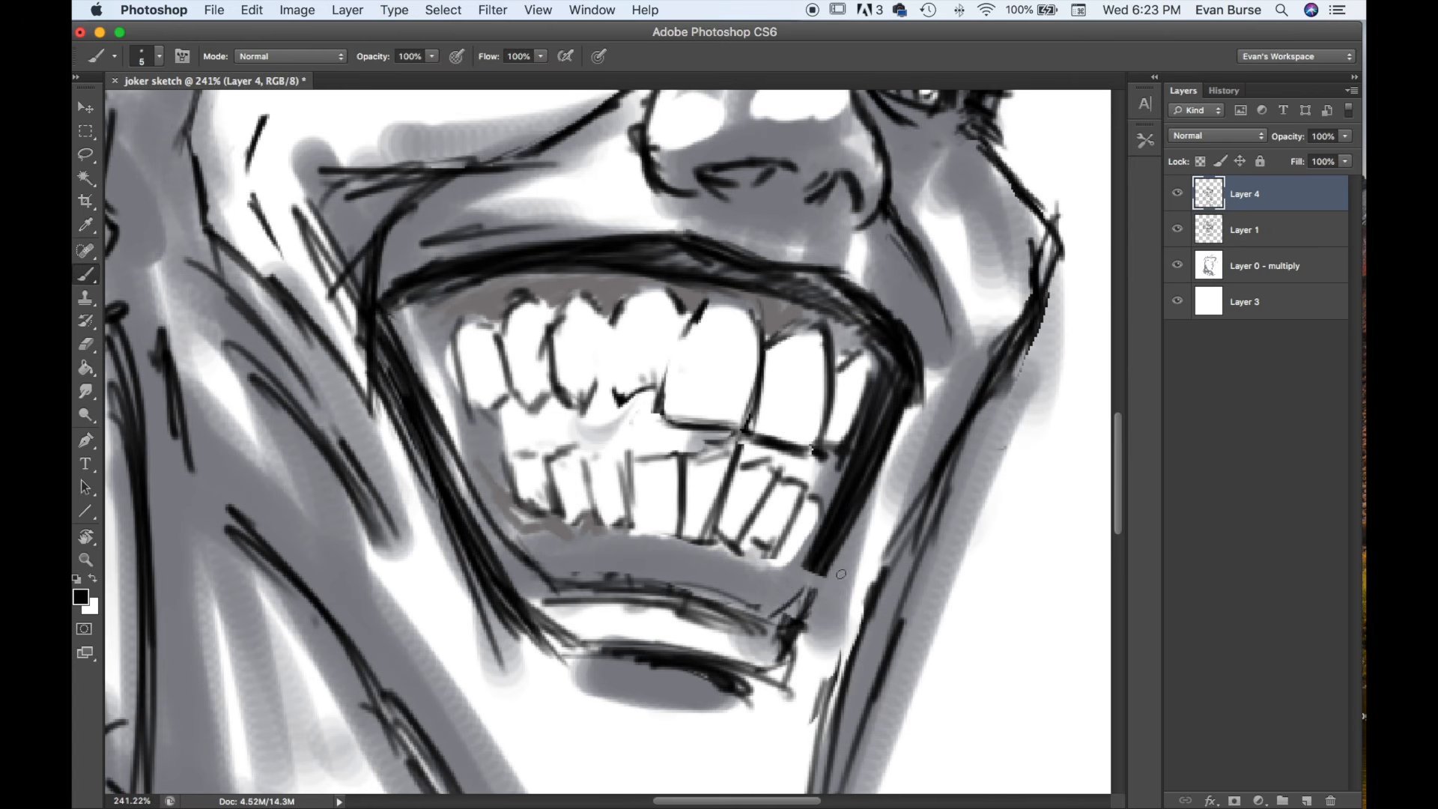
- Reconnect the mouth's right edge to the moved lower lip in black and erase the excess line beside the teeth
{"action": "left_click_drag", "start_coordinate": [822, 574], "coordinate": [790, 627]}
{"action": "key", "text": "e"}
{"action": "mouse_move", "coordinate": [815, 555]}
{"action": "left_mouse_down"}
{"action": "mouse_move", "coordinate": [877, 394]}
{"action": "mouse_move", "coordinate": [831, 500]}
{"action": "left_mouse_up"}
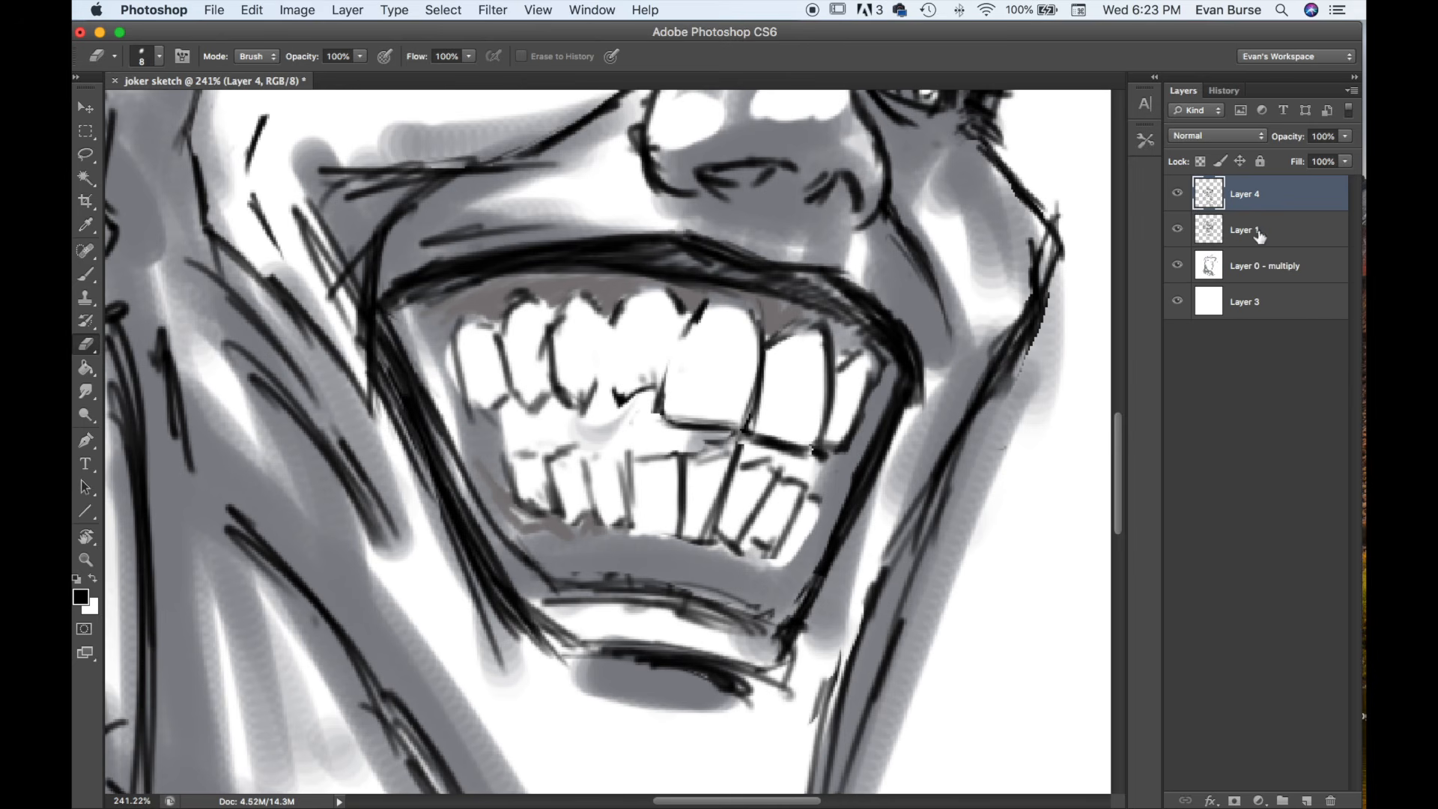
- Brush darker grey strokes on Layer 1 at the hair's parting point and along the jagged top and back of the hair
{"action": "left_click", "coordinate": [1260, 233]}
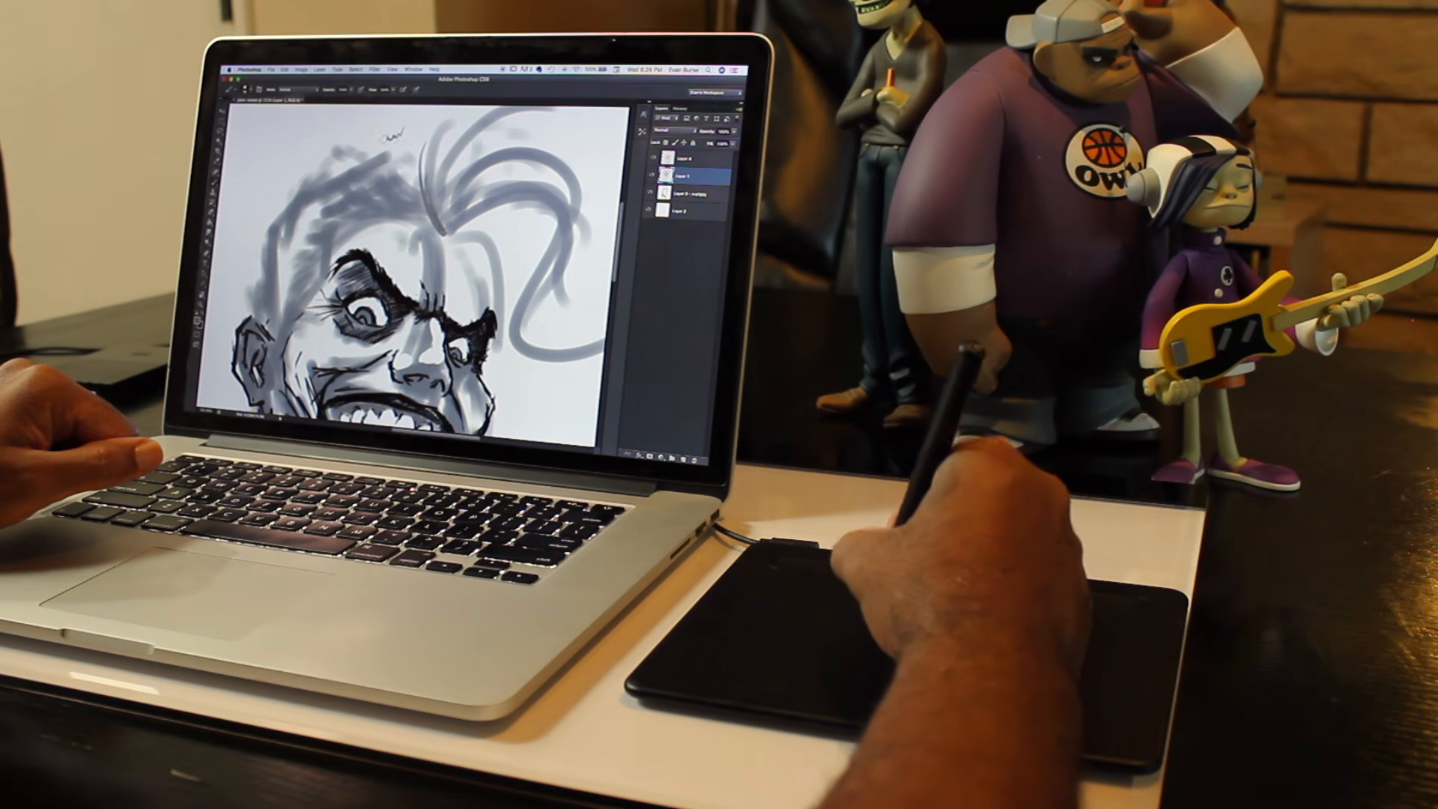
{"action": "left_click_drag", "start_coordinate": [387, 138], "coordinate": [402, 134]}
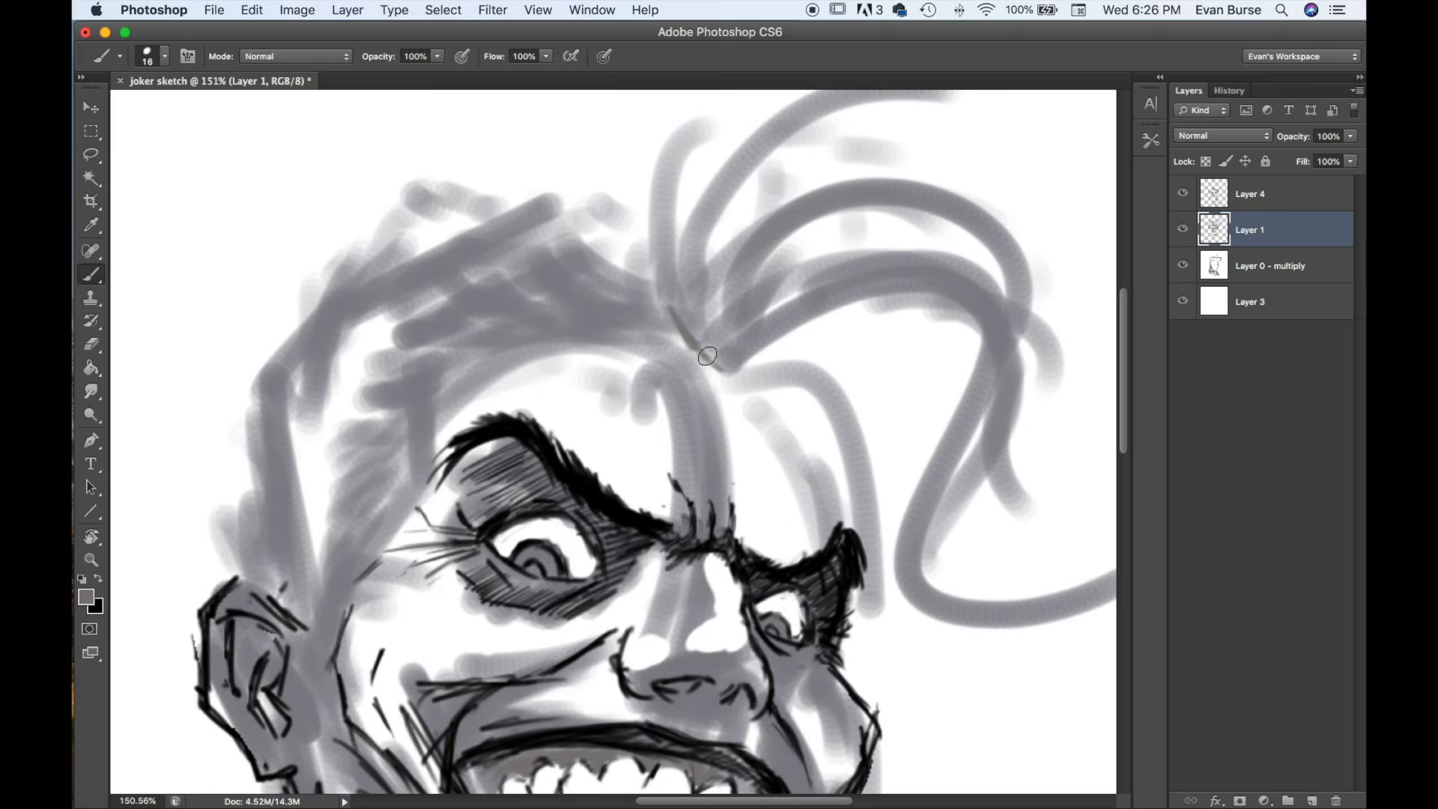
{"action": "mouse_move", "coordinate": [707, 355]}
{"action": "left_mouse_down"}
{"action": "mouse_move", "coordinate": [658, 253]}
{"action": "mouse_move", "coordinate": [706, 364]}
{"action": "mouse_move", "coordinate": [642, 171]}
{"action": "mouse_move", "coordinate": [547, 163]}
{"action": "mouse_move", "coordinate": [421, 273]}
{"action": "mouse_move", "coordinate": [399, 316]}
{"action": "left_mouse_up"}
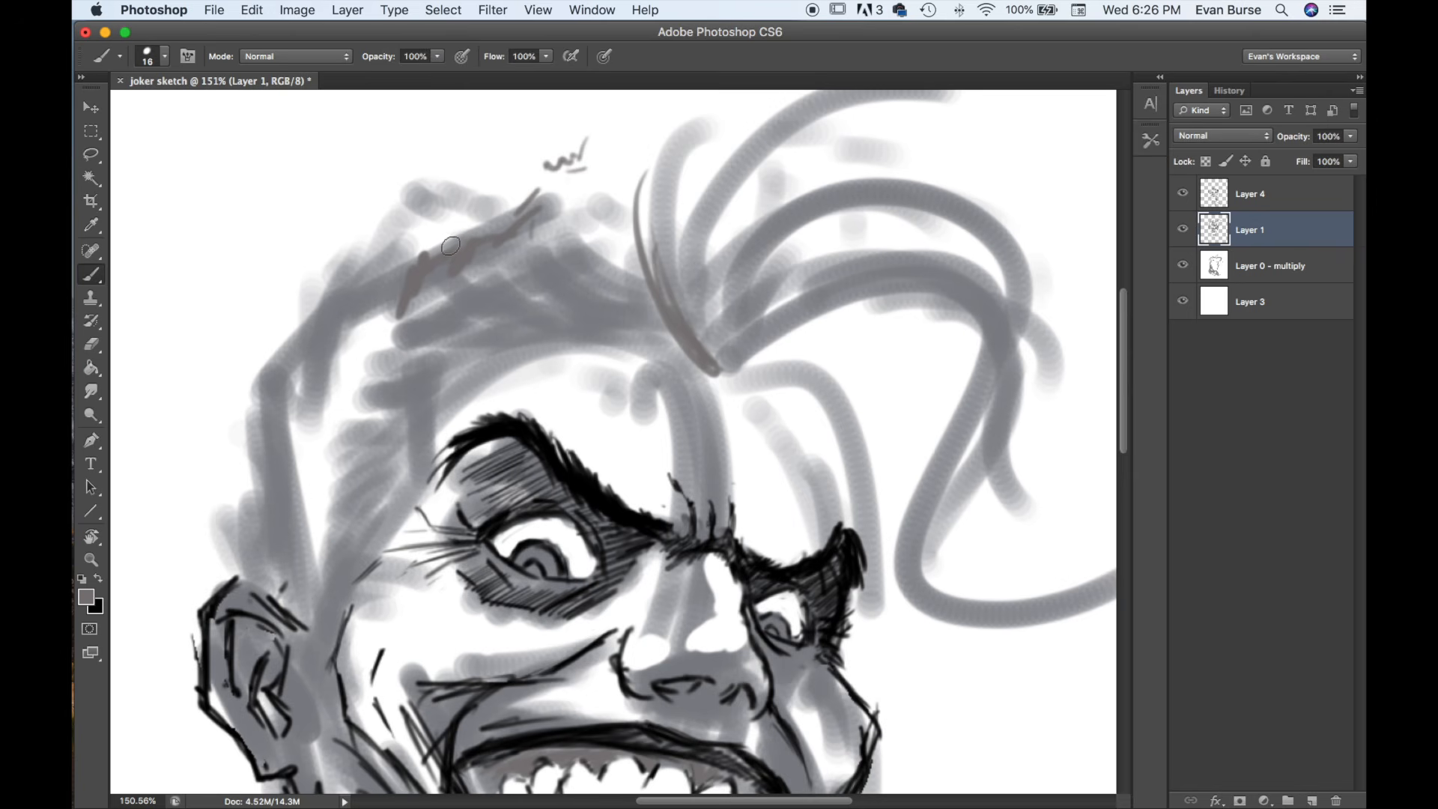
{"action": "mouse_move", "coordinate": [397, 261]}
{"action": "left_mouse_down"}
{"action": "mouse_move", "coordinate": [346, 319]}
{"action": "mouse_move", "coordinate": [286, 354]}
{"action": "mouse_move", "coordinate": [243, 491]}
{"action": "left_mouse_up"}
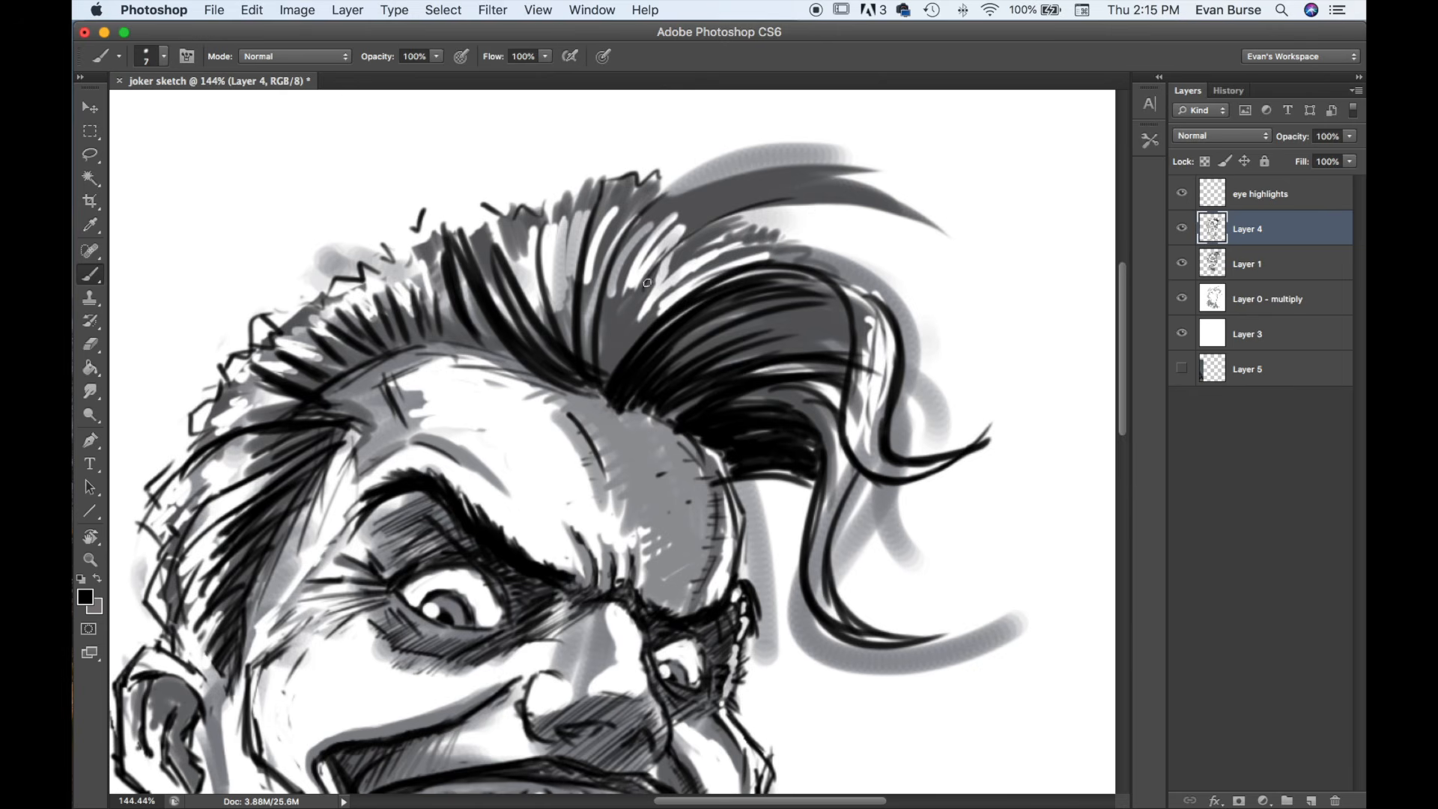
{"action": "mouse_move", "coordinate": [647, 282]}
{"action": "left_mouse_down"}
{"action": "mouse_move", "coordinate": [814, 224]}
{"action": "mouse_move", "coordinate": [884, 232]}
{"action": "left_mouse_up"}
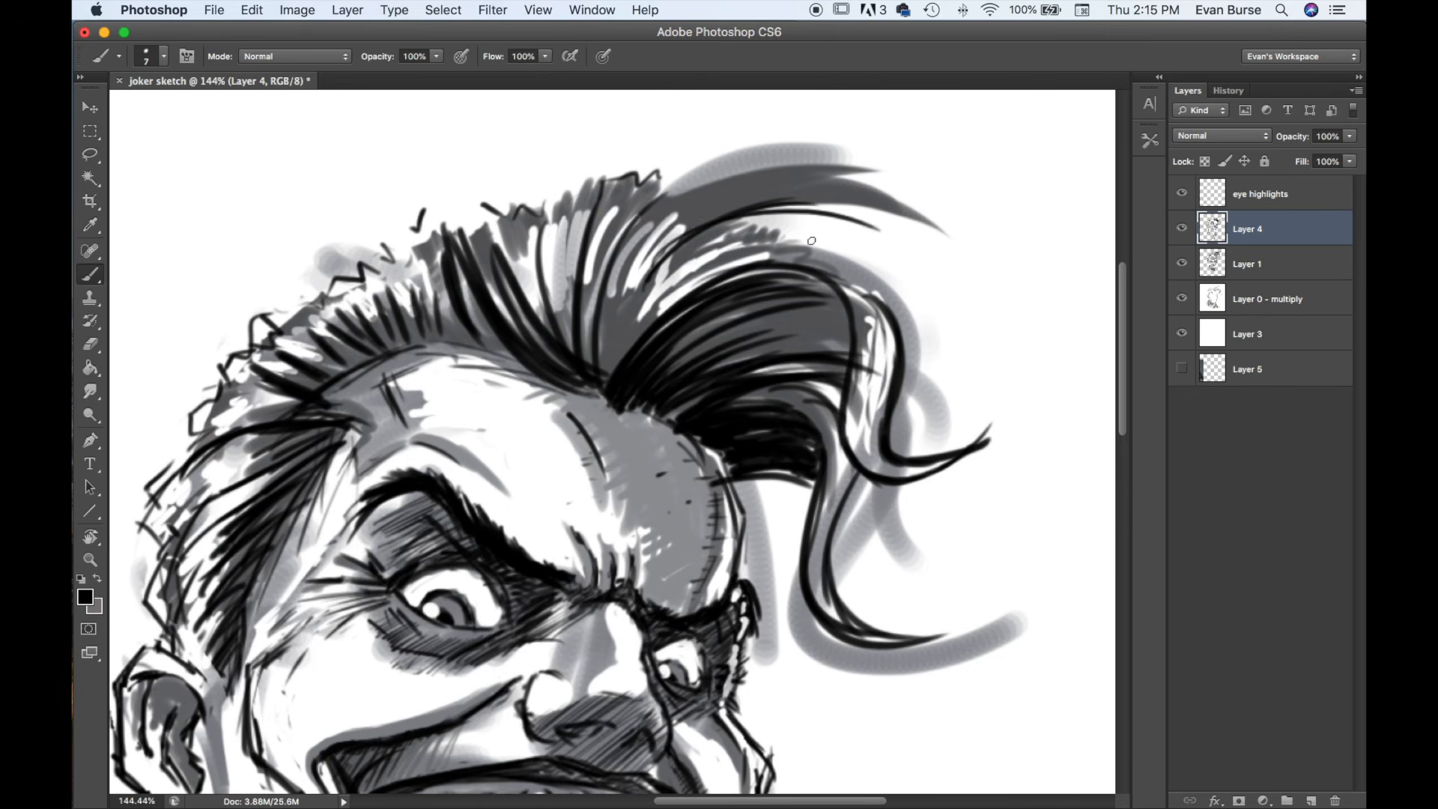
{"action": "left_click_drag", "start_coordinate": [669, 238], "coordinate": [910, 237]}
{"action": "left_click_drag", "start_coordinate": [688, 227], "coordinate": [854, 238]}
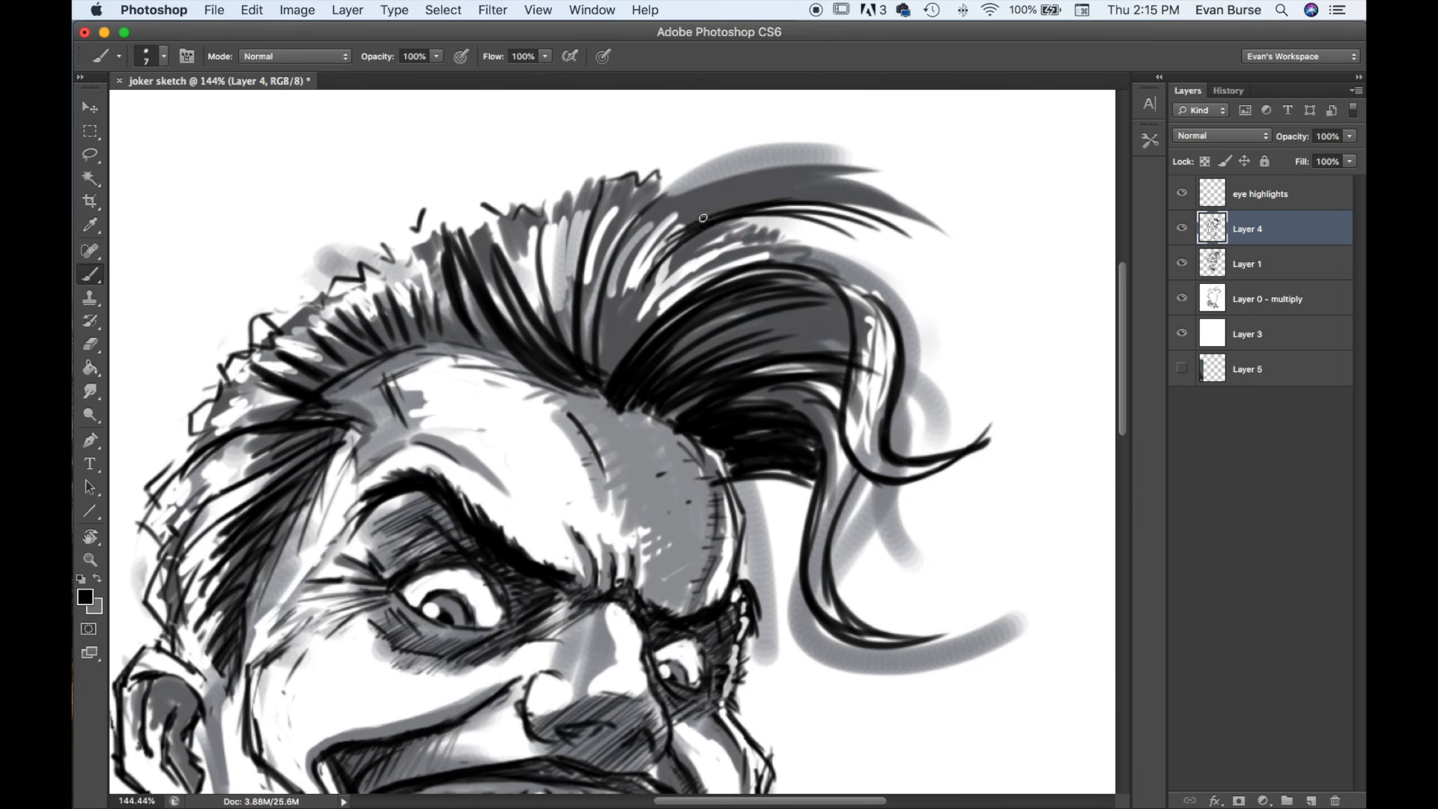
{"action": "key", "text": "super+alt+z"}
{"action": "key", "text": "super+alt+z"}
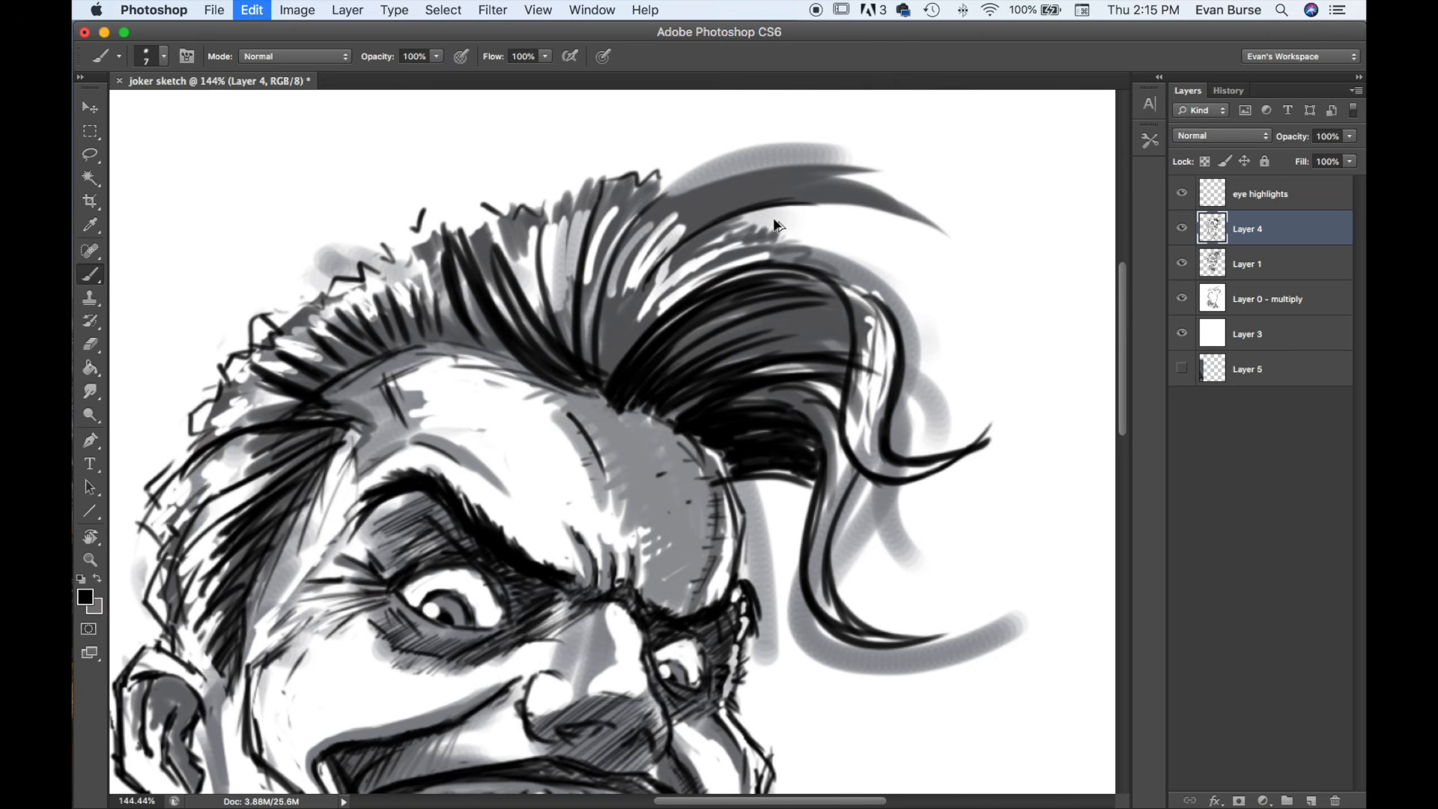
- Ink tapered black strands along the underside of the upper swept hair lock on Layer 4
{"action": "left_click_drag", "start_coordinate": [667, 251], "coordinate": [891, 193]}
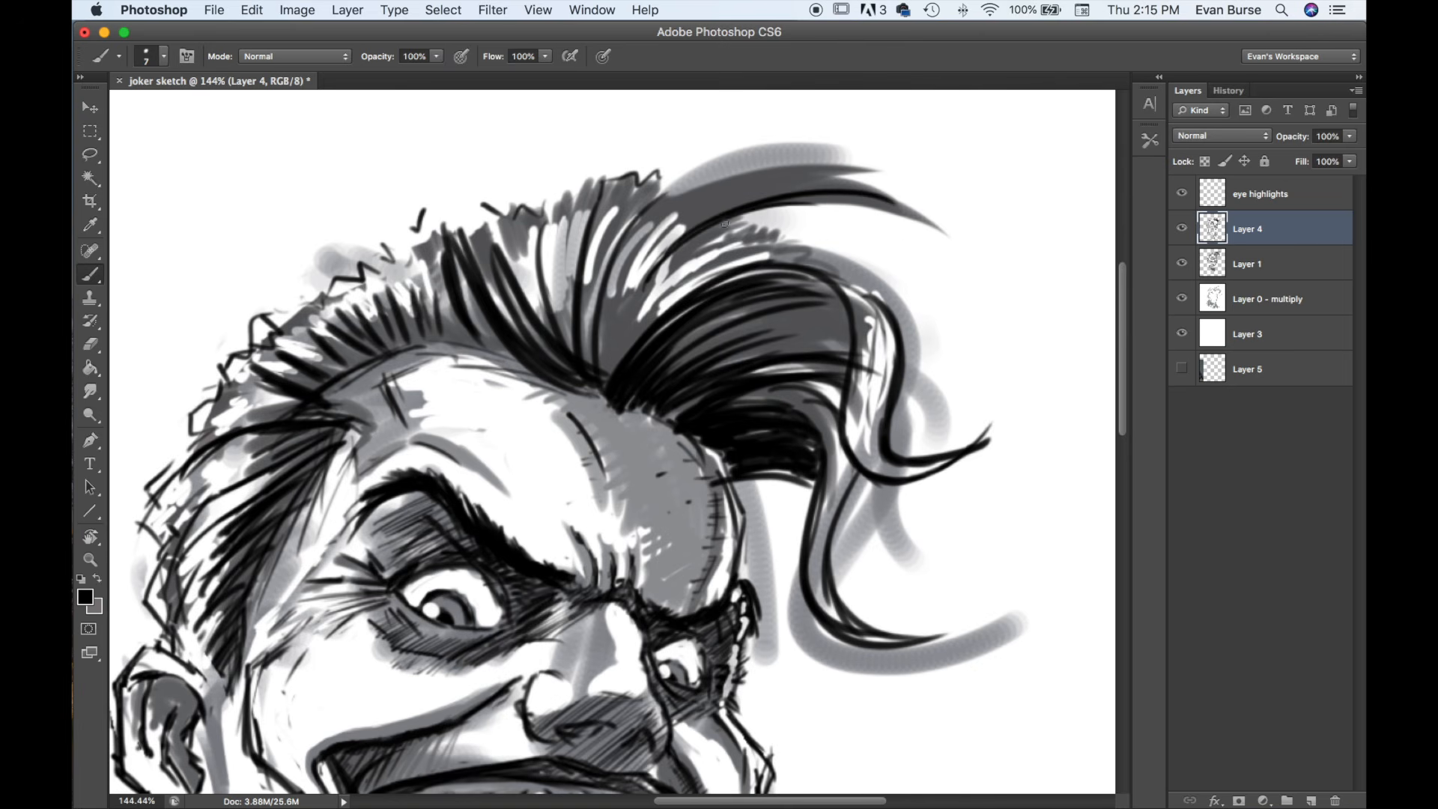
{"action": "left_click_drag", "start_coordinate": [696, 228], "coordinate": [899, 206]}
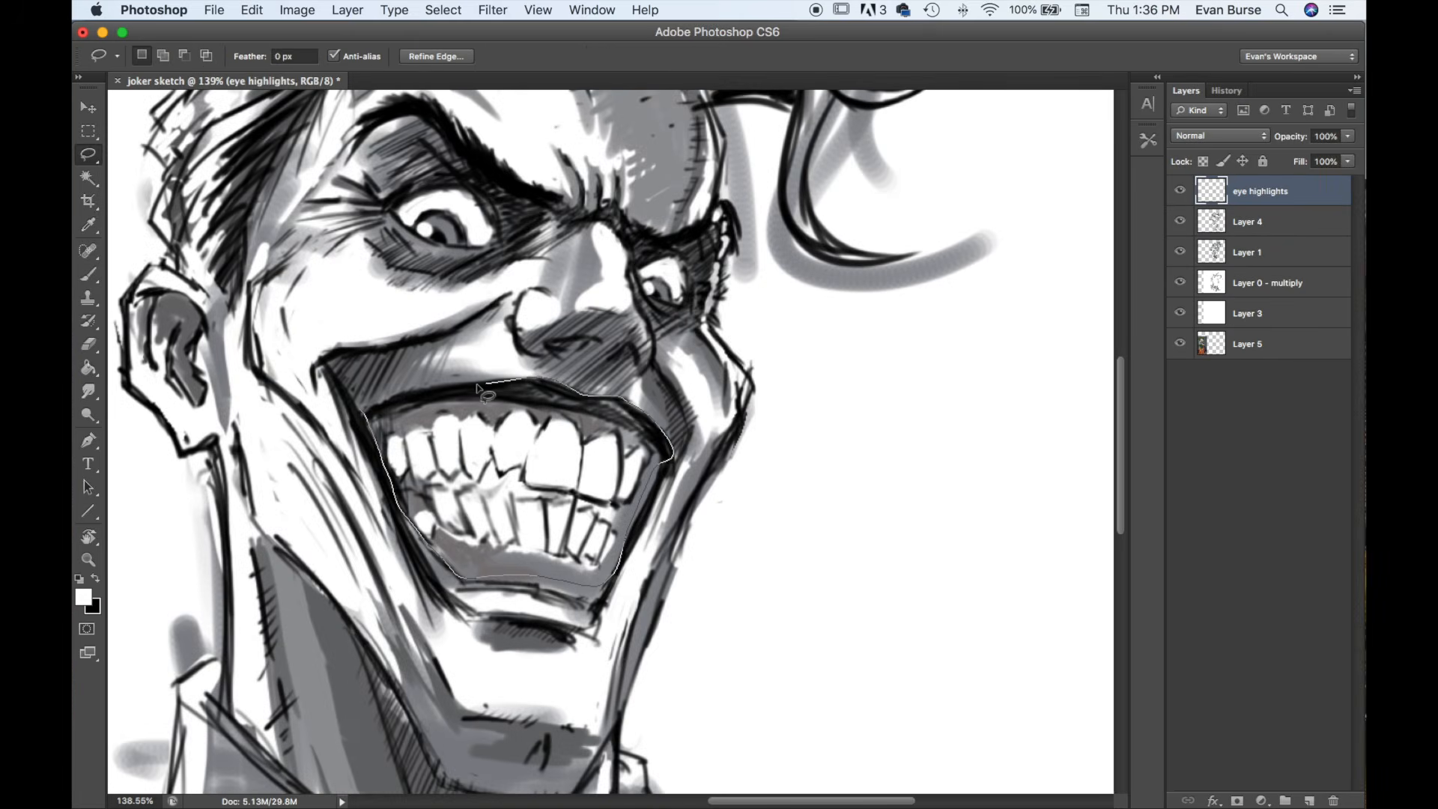
- Lasso the mouth and teeth and skew them on Layer 4 with Free Transform, enlarging to about 110% wide and 112% high
{"action": "mouse_move", "coordinate": [491, 388]}
{"action": "left_mouse_down"}
{"action": "mouse_move", "coordinate": [367, 424]}
{"action": "mouse_move", "coordinate": [362, 413]}
{"action": "left_mouse_up"}
{"action": "key", "text": "super+t"}
{"action": "left_click", "coordinate": [874, 299]}
{"action": "left_click", "coordinate": [1243, 227]}
{"action": "key", "text": "super+t"}
{"action": "right_click", "coordinate": [475, 411]}
{"action": "left_click", "coordinate": [515, 482]}
{"action": "mouse_move", "coordinate": [360, 378]}
{"action": "left_mouse_down"}
{"action": "mouse_move", "coordinate": [333, 331]}
{"action": "mouse_move", "coordinate": [343, 357]}
{"action": "left_mouse_up"}
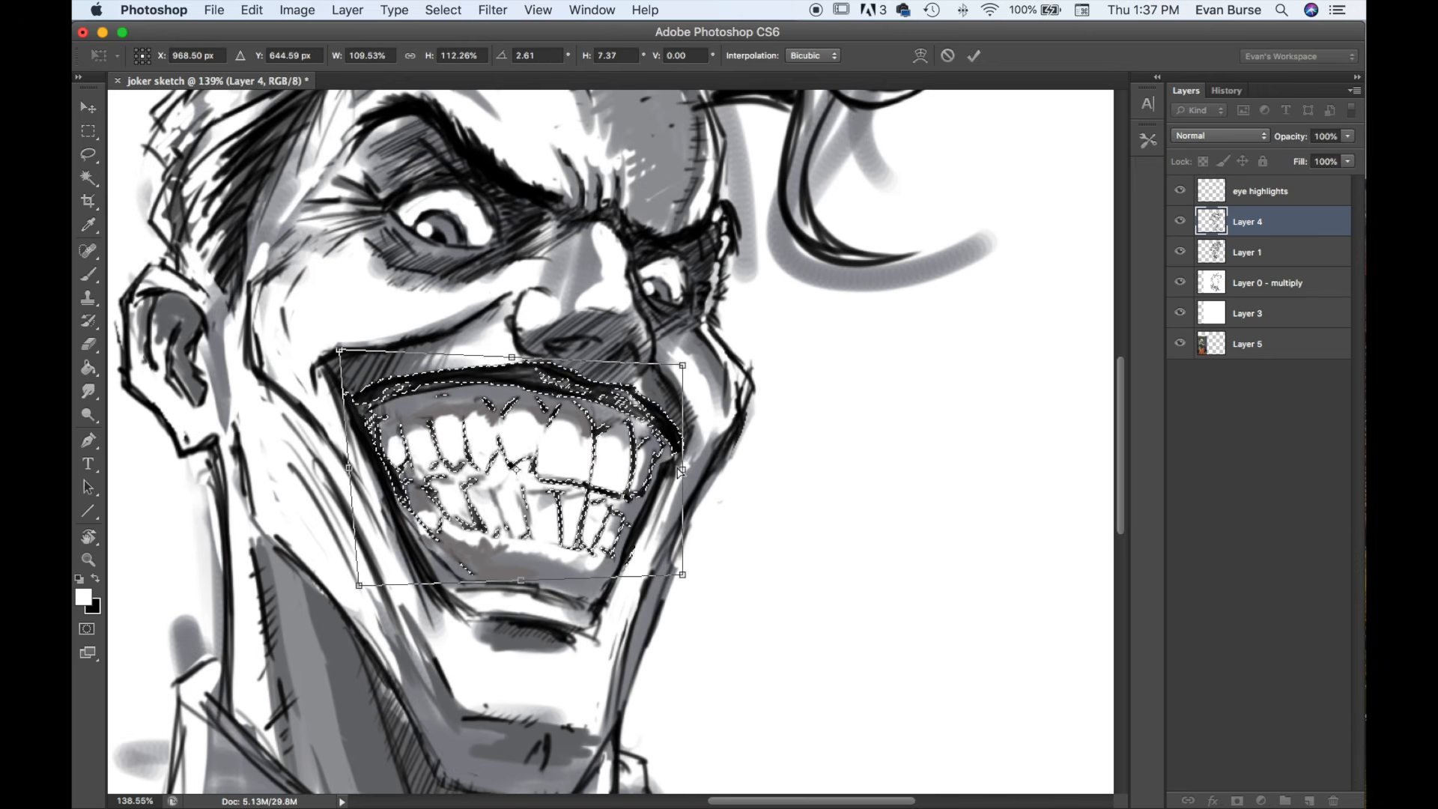
{"action": "key", "text": "Return"}
{"action": "key", "text": "ctrl+d"}
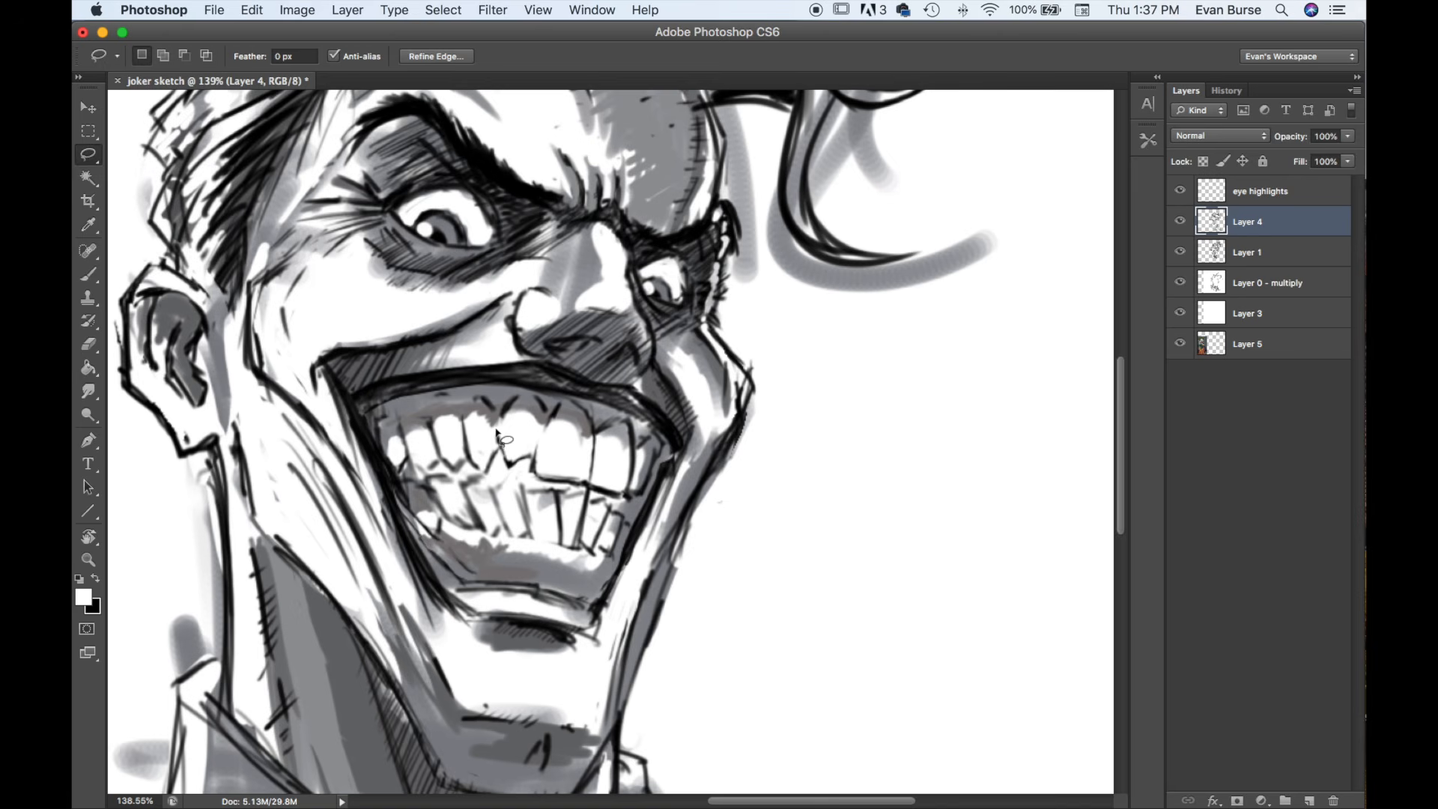
- Restore the mouth selection and skew it by about -4.6° with Free Transform, reducing its height to about 91%
{"action": "key", "text": "v"}
{"action": "key", "text": "ctrl+z"}
{"action": "key", "text": "ctrl+t"}
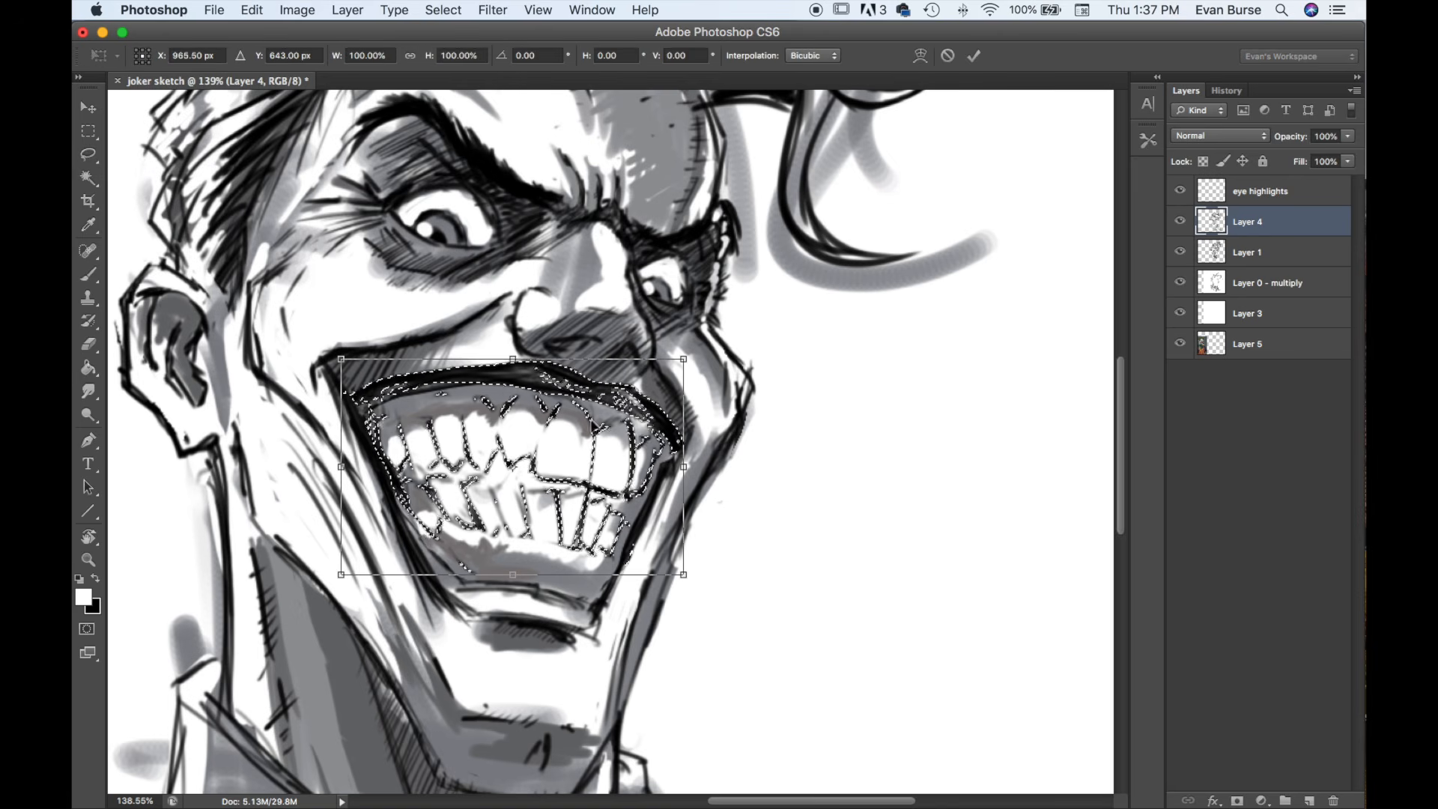
{"action": "right_click", "coordinate": [365, 373]}
{"action": "left_click", "coordinate": [465, 436]}
{"action": "left_click_drag", "start_coordinate": [515, 372], "coordinate": [513, 379]}
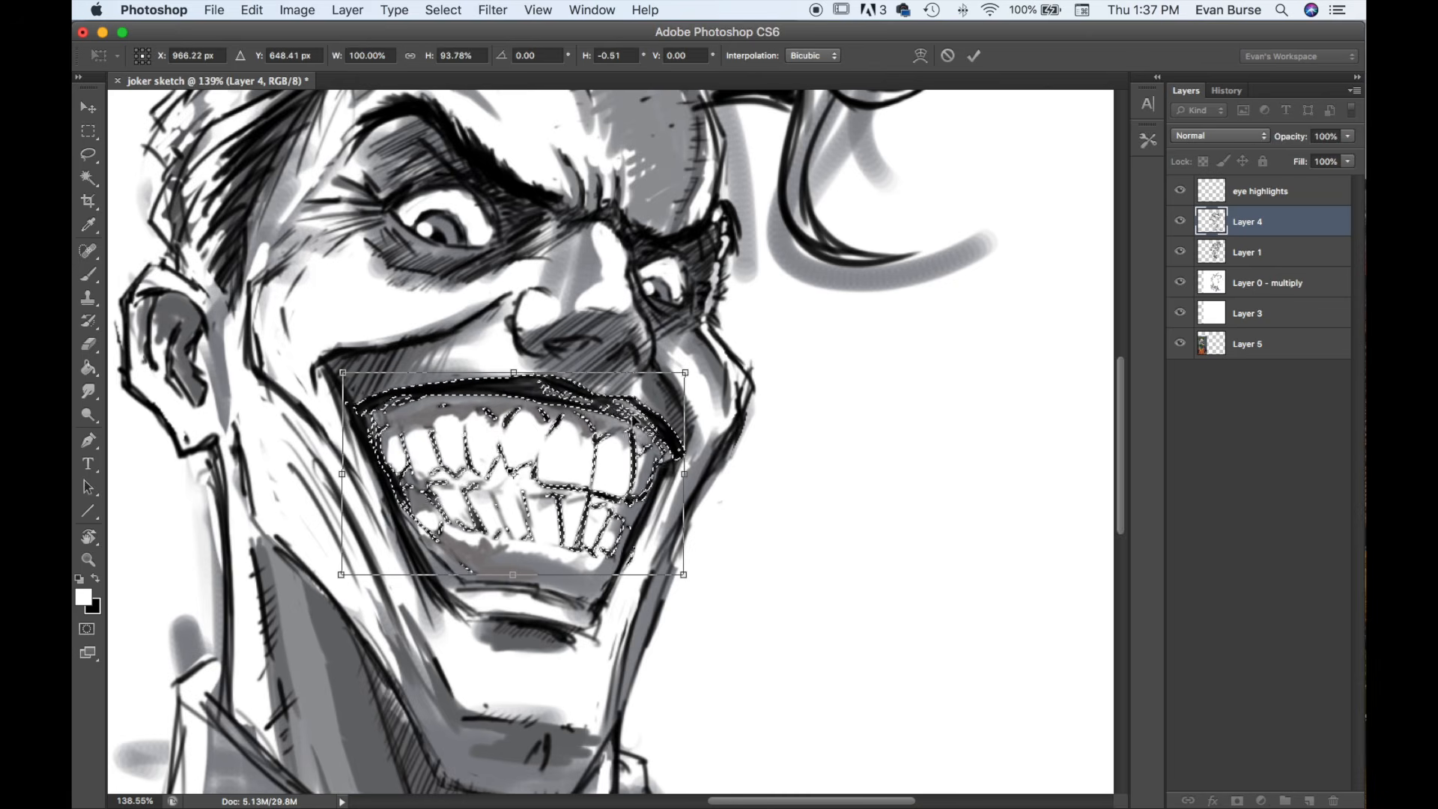
{"action": "left_click_drag", "start_coordinate": [685, 372], "coordinate": [688, 379]}
{"action": "left_click_drag", "start_coordinate": [681, 464], "coordinate": [722, 438]}
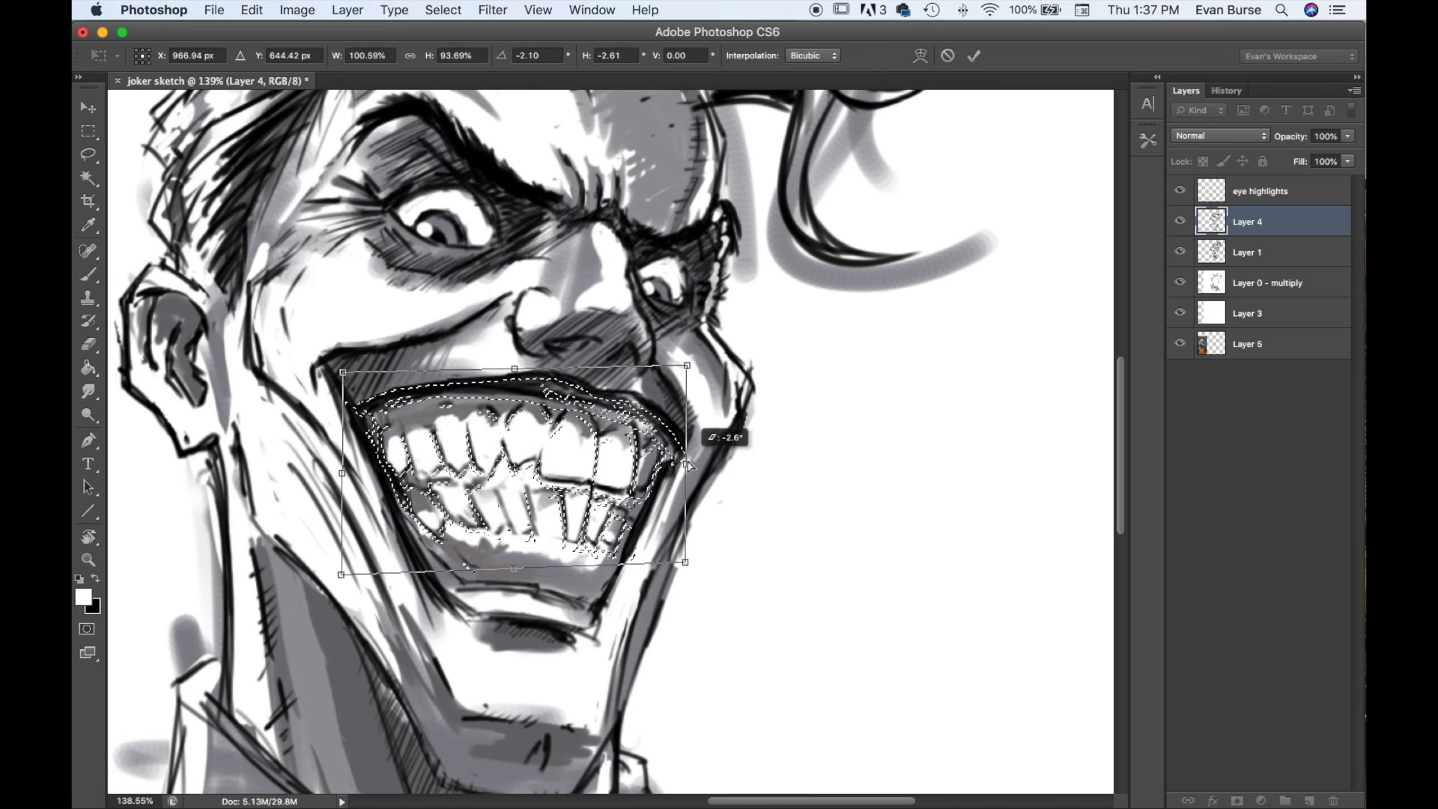
{"action": "left_click_drag", "start_coordinate": [689, 475], "coordinate": [681, 470]}
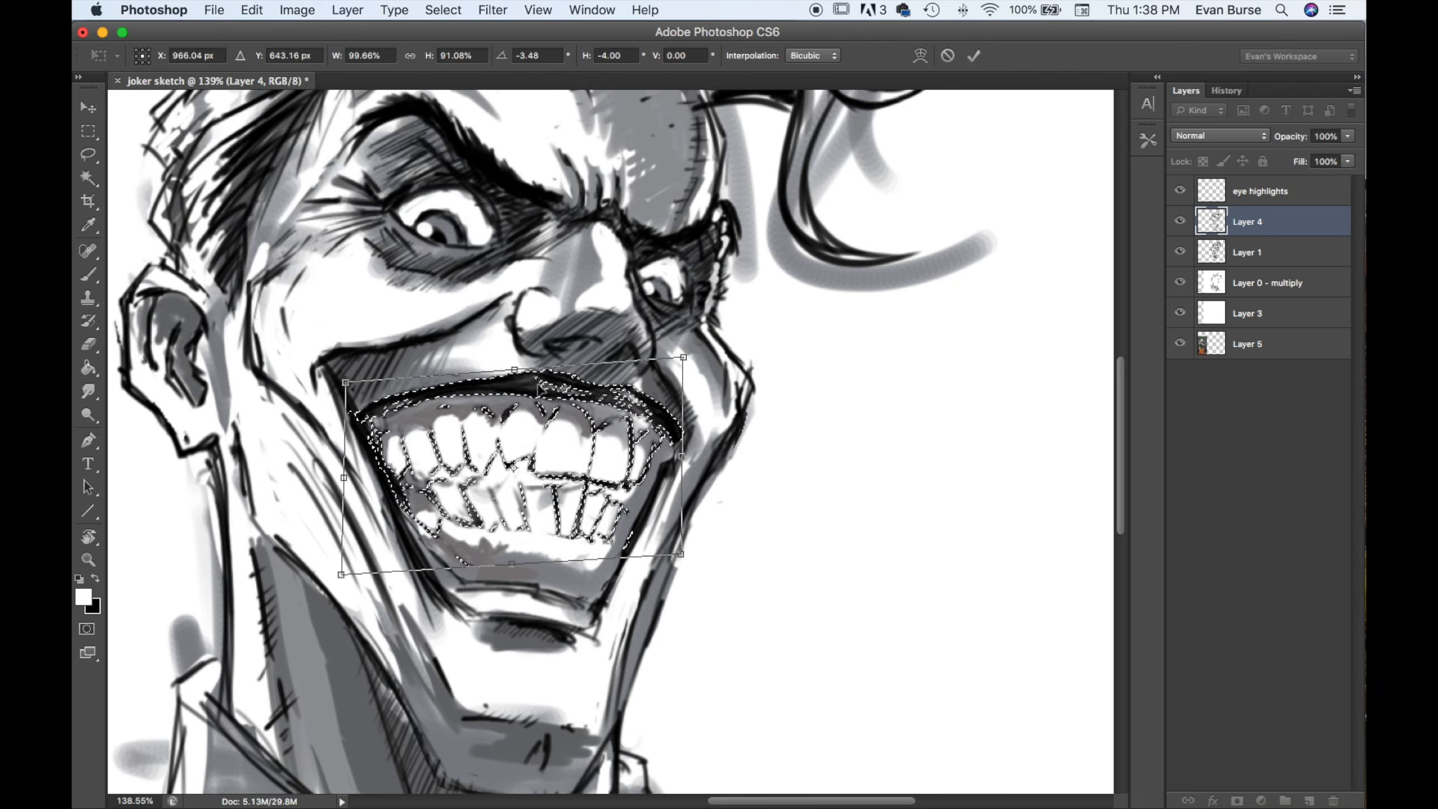
{"action": "left_click_drag", "start_coordinate": [345, 382], "coordinate": [346, 377]}
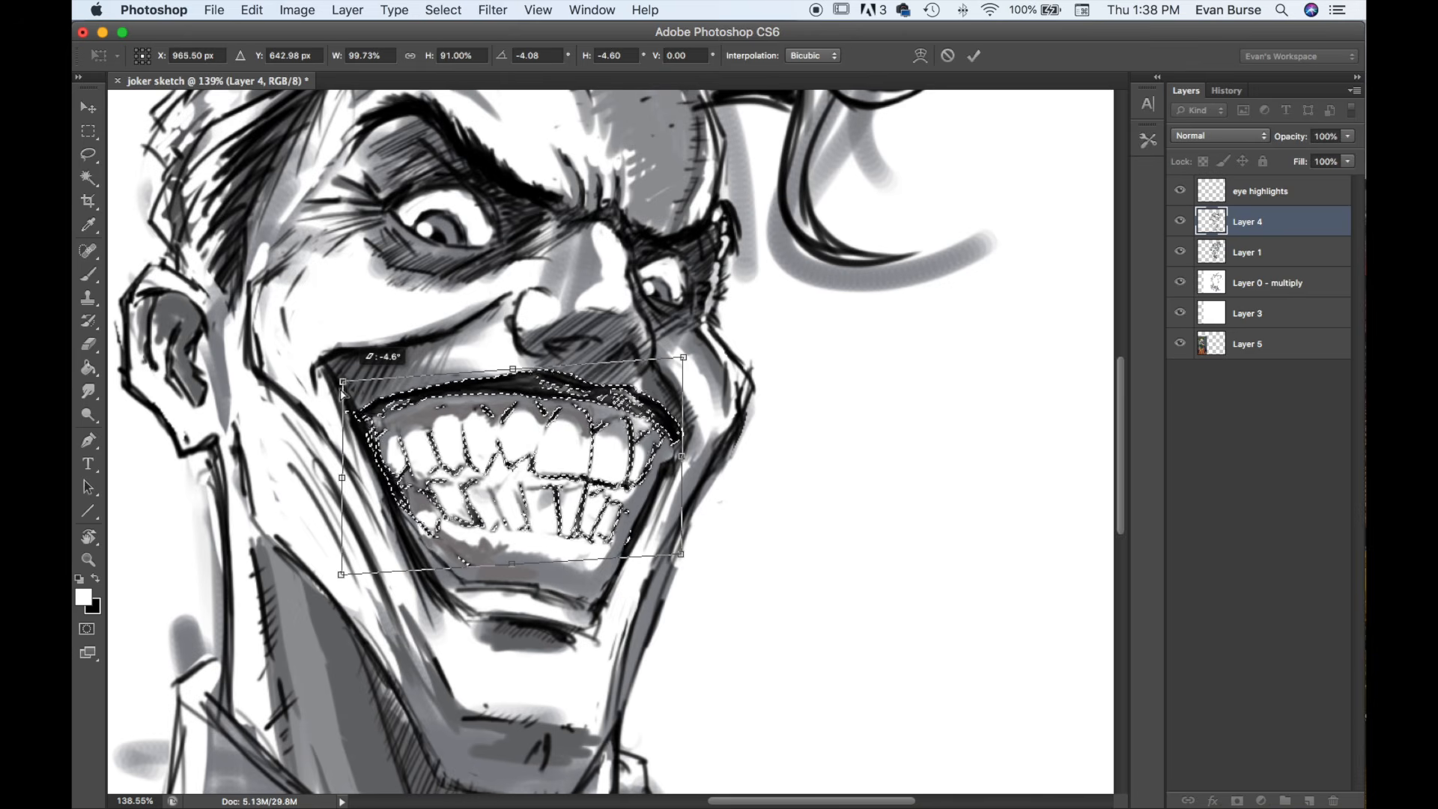
{"action": "key", "text": "Return"}
{"action": "key", "text": "l"}
{"action": "key", "text": "ctrl+d"}
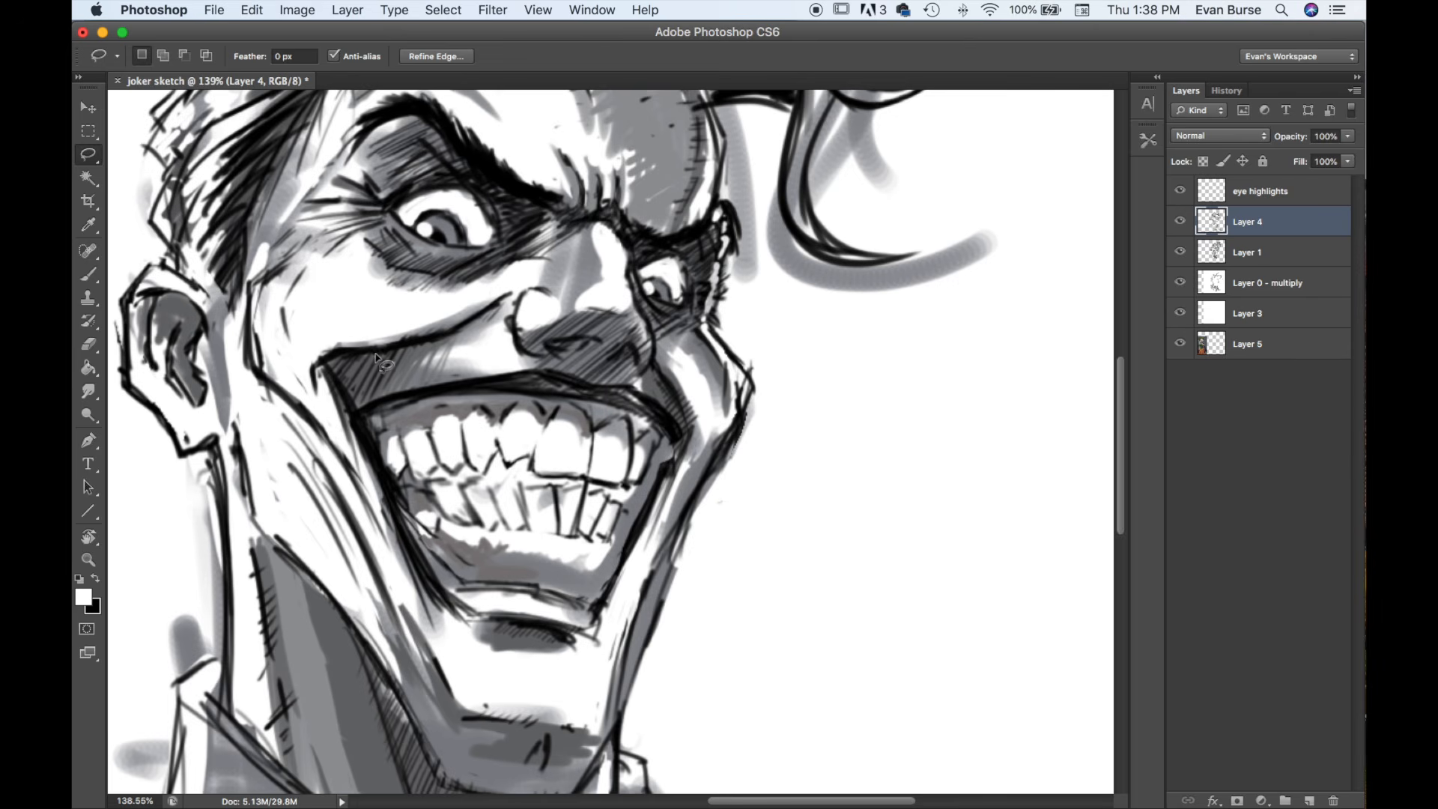
- Lasso the cheek crease between the nose and the mouth corner and stretch it to 110% height with Free Transform
{"action": "mouse_move", "coordinate": [325, 341]}
{"action": "left_mouse_down"}
{"action": "mouse_move", "coordinate": [300, 361]}
{"action": "mouse_move", "coordinate": [321, 406]}
{"action": "mouse_move", "coordinate": [327, 361]}
{"action": "mouse_move", "coordinate": [452, 342]}
{"action": "left_mouse_up"}
{"action": "left_click_drag", "start_coordinate": [515, 299], "coordinate": [327, 343]}
{"action": "key", "text": "ctrl+t"}
{"action": "left_click_drag", "start_coordinate": [410, 405], "coordinate": [416, 422]}
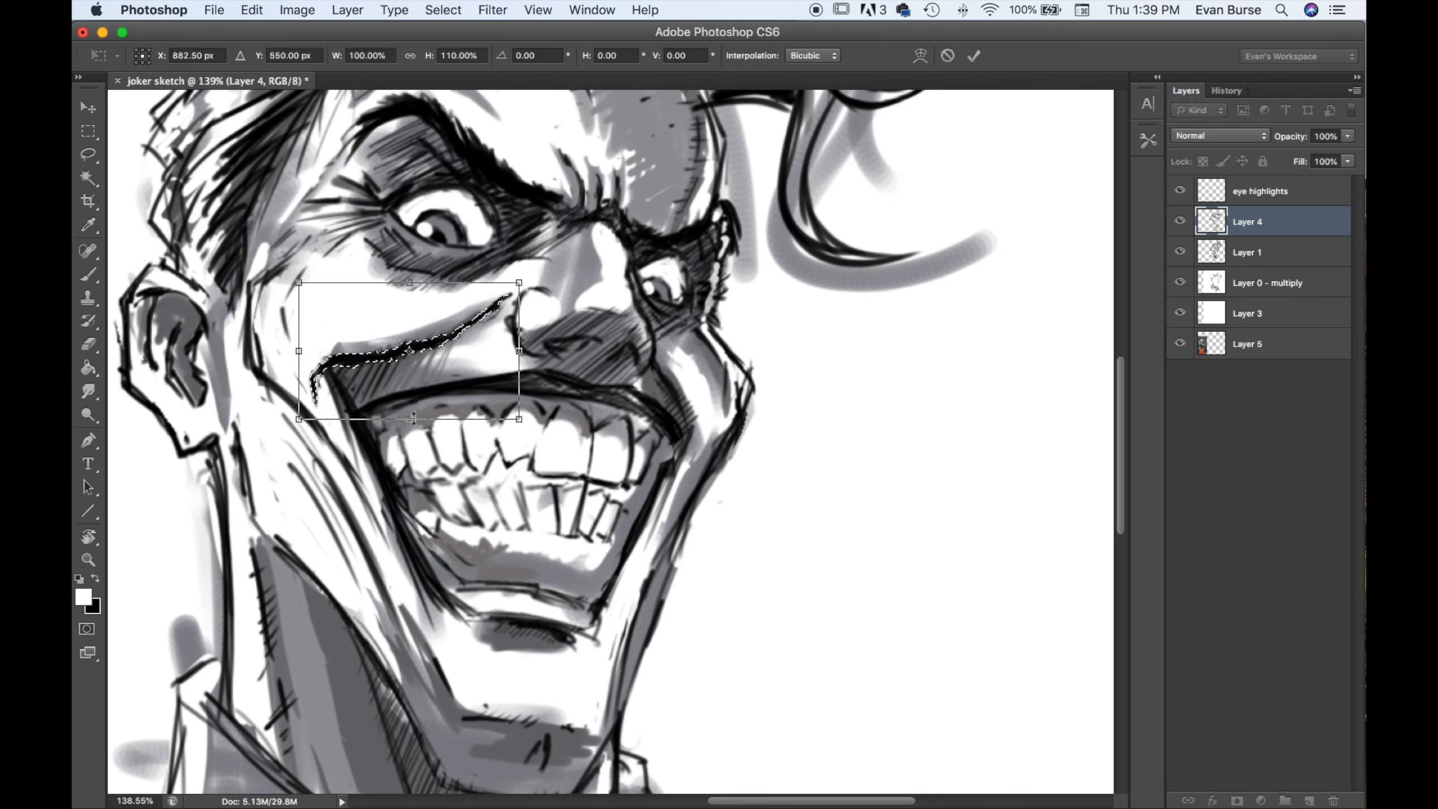
{"action": "key", "text": "Return"}
{"action": "key", "text": "super+d"}
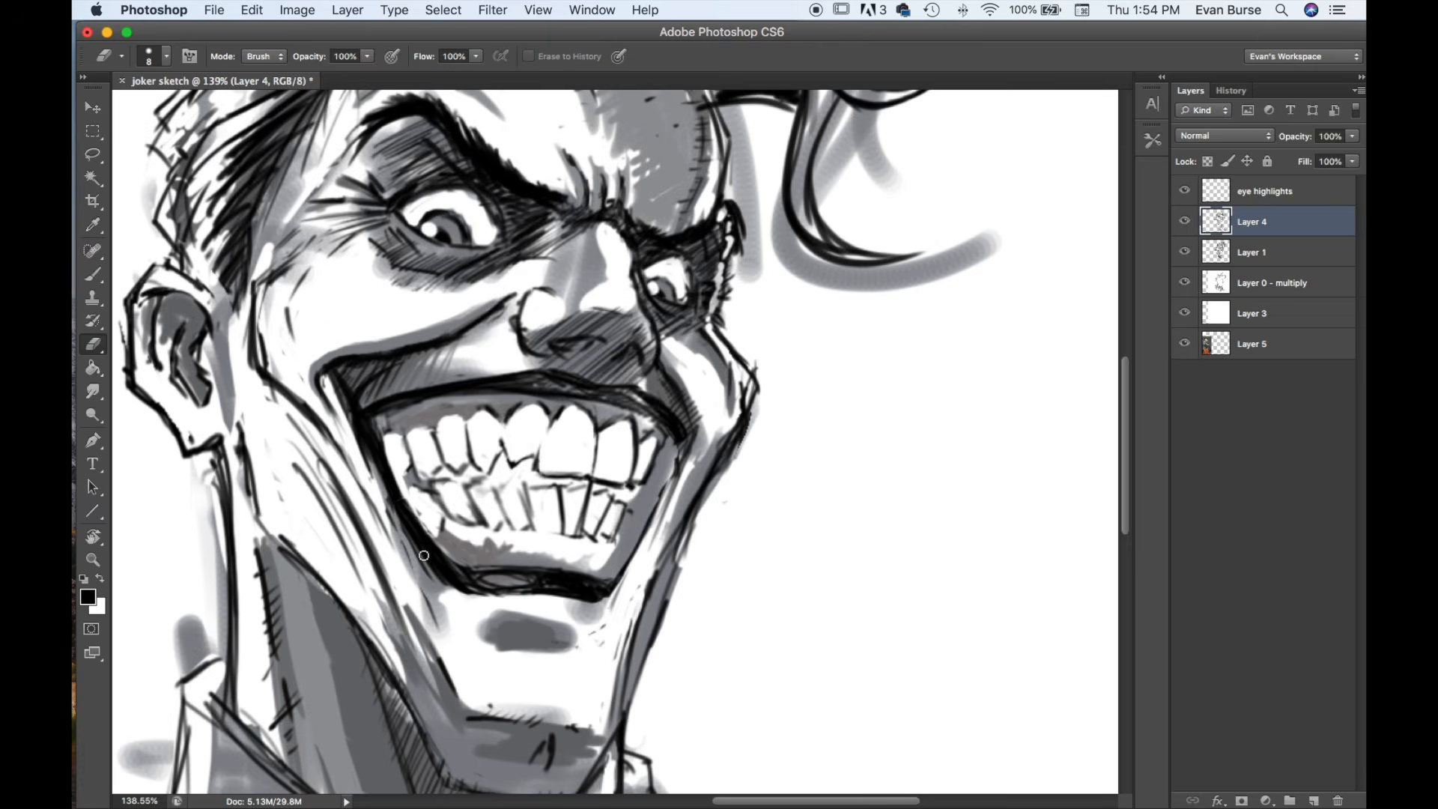
- Erase part of the lower lip's black outline on Layer 4 and re-ink the curve from the mouth's side down under the lip
{"action": "mouse_move", "coordinate": [423, 554]}
{"action": "left_mouse_down"}
{"action": "mouse_move", "coordinate": [507, 590]}
{"action": "mouse_move", "coordinate": [399, 503]}
{"action": "mouse_move", "coordinate": [548, 595]}
{"action": "left_mouse_up"}
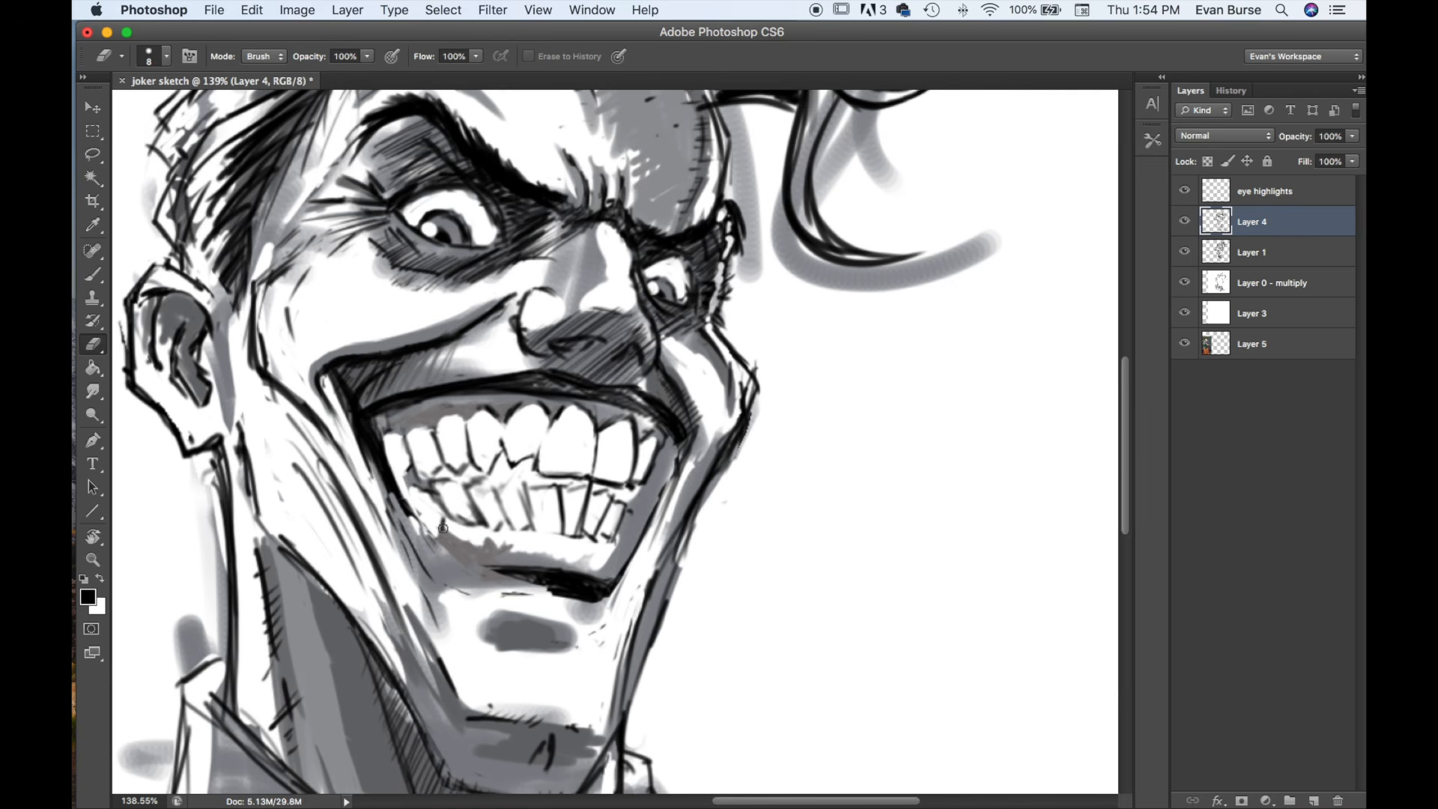
{"action": "key", "text": "b"}
{"action": "left_click_drag", "start_coordinate": [393, 487], "coordinate": [453, 572]}
{"action": "mouse_move", "coordinate": [373, 436]}
{"action": "left_mouse_down"}
{"action": "mouse_move", "coordinate": [424, 532]}
{"action": "mouse_move", "coordinate": [397, 463]}
{"action": "mouse_move", "coordinate": [471, 579]}
{"action": "mouse_move", "coordinate": [461, 635]}
{"action": "mouse_move", "coordinate": [492, 581]}
{"action": "mouse_move", "coordinate": [522, 602]}
{"action": "mouse_move", "coordinate": [612, 601]}
{"action": "mouse_move", "coordinate": [493, 579]}
{"action": "mouse_move", "coordinate": [596, 585]}
{"action": "mouse_move", "coordinate": [489, 565]}
{"action": "mouse_move", "coordinate": [574, 599]}
{"action": "mouse_move", "coordinate": [607, 610]}
{"action": "left_mouse_up"}
{"action": "left_click_drag", "start_coordinate": [471, 558], "coordinate": [561, 593]}
{"action": "left_click_drag", "start_coordinate": [406, 485], "coordinate": [475, 567]}
{"action": "left_click_drag", "start_coordinate": [389, 457], "coordinate": [471, 566]}
{"action": "left_click_drag", "start_coordinate": [390, 461], "coordinate": [472, 580]}
{"action": "left_click_drag", "start_coordinate": [420, 501], "coordinate": [480, 580]}
{"action": "mouse_move", "coordinate": [393, 470]}
{"action": "left_mouse_down"}
{"action": "mouse_move", "coordinate": [483, 595]}
{"action": "mouse_move", "coordinate": [475, 563]}
{"action": "left_mouse_up"}
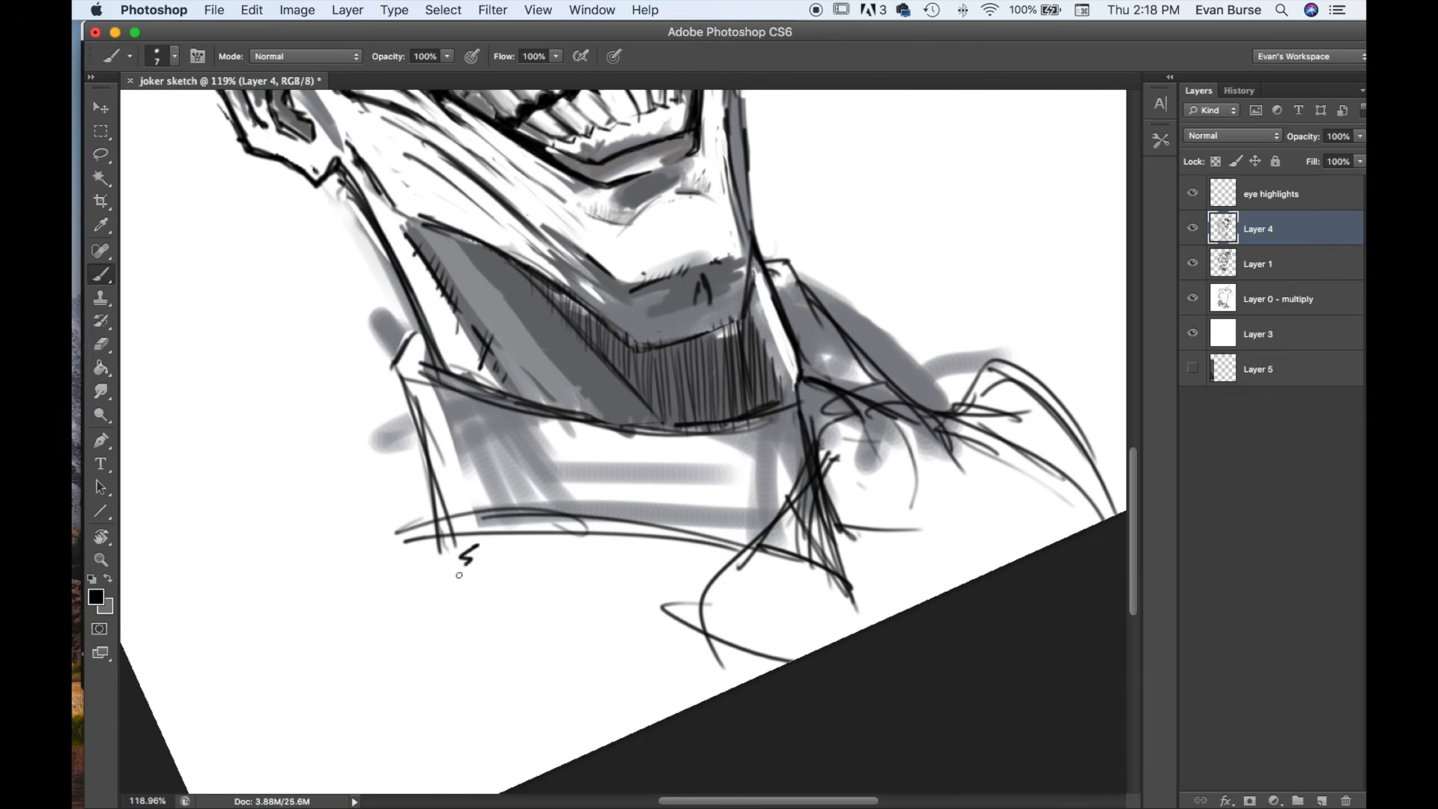
- Ink a few small black strokes on Layer 4 just below the lower edge of the collar
{"action": "left_click_drag", "start_coordinate": [459, 574], "coordinate": [473, 571]}
{"action": "left_click_drag", "start_coordinate": [488, 547], "coordinate": [480, 571]}
{"action": "left_click_drag", "start_coordinate": [485, 552], "coordinate": [510, 563]}
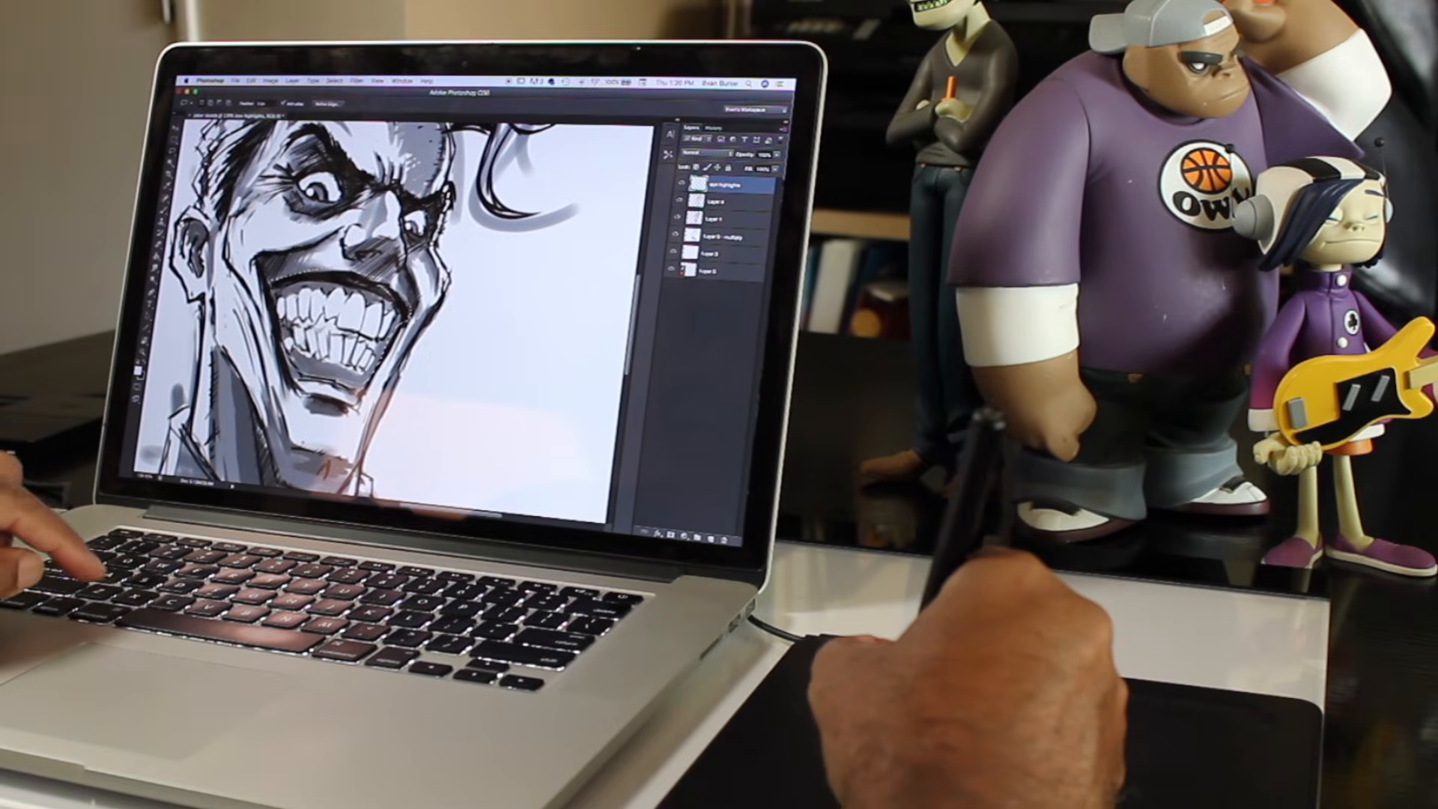
{"action": "key", "text": "Return"}
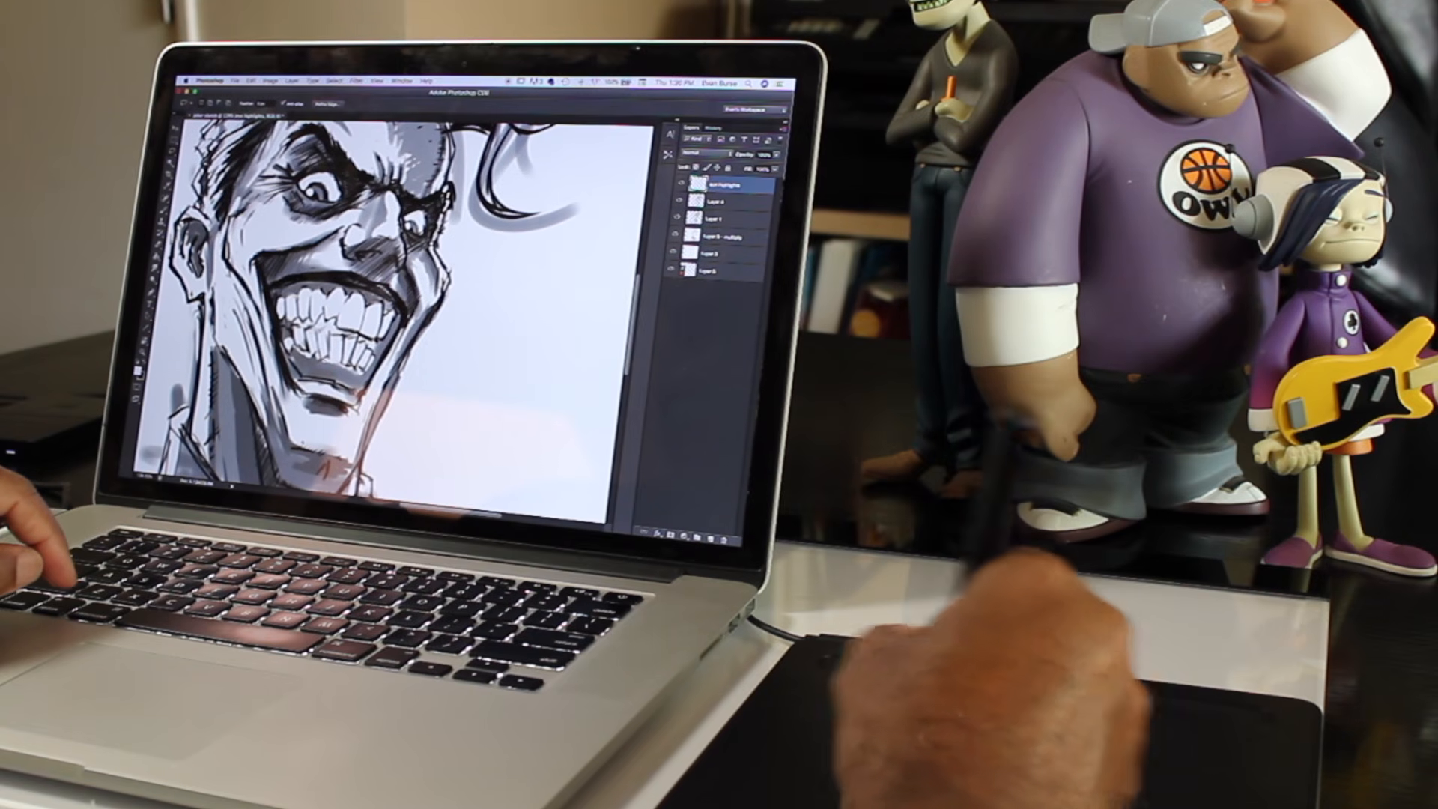